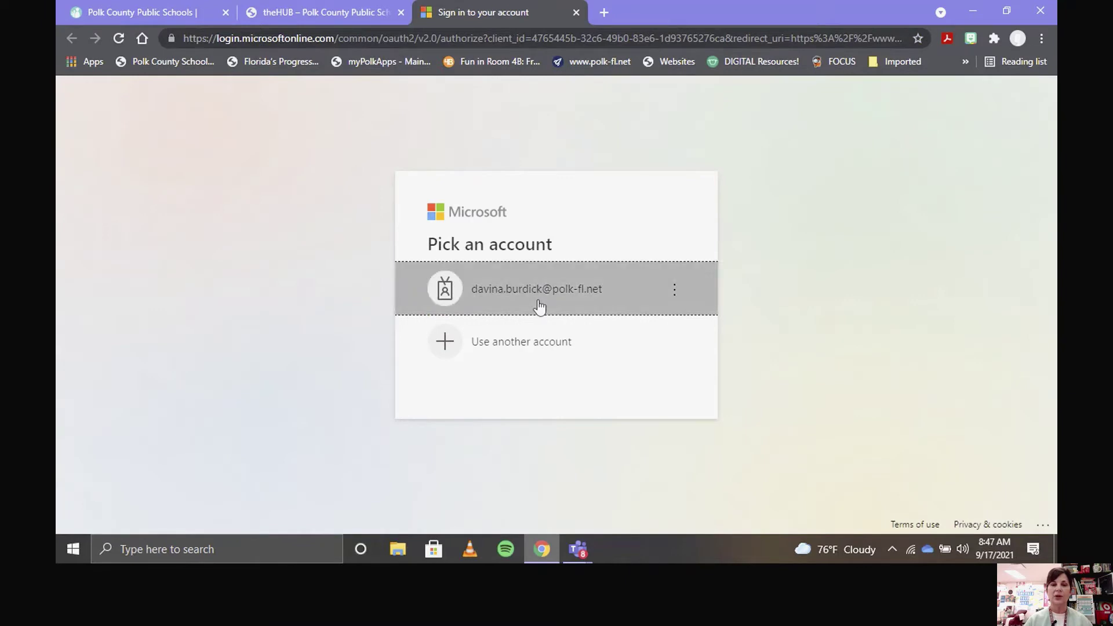
Sign in to Office 365 with the saved school account and open the Forms app
{"action": "left_click", "coordinate": [538, 306]}
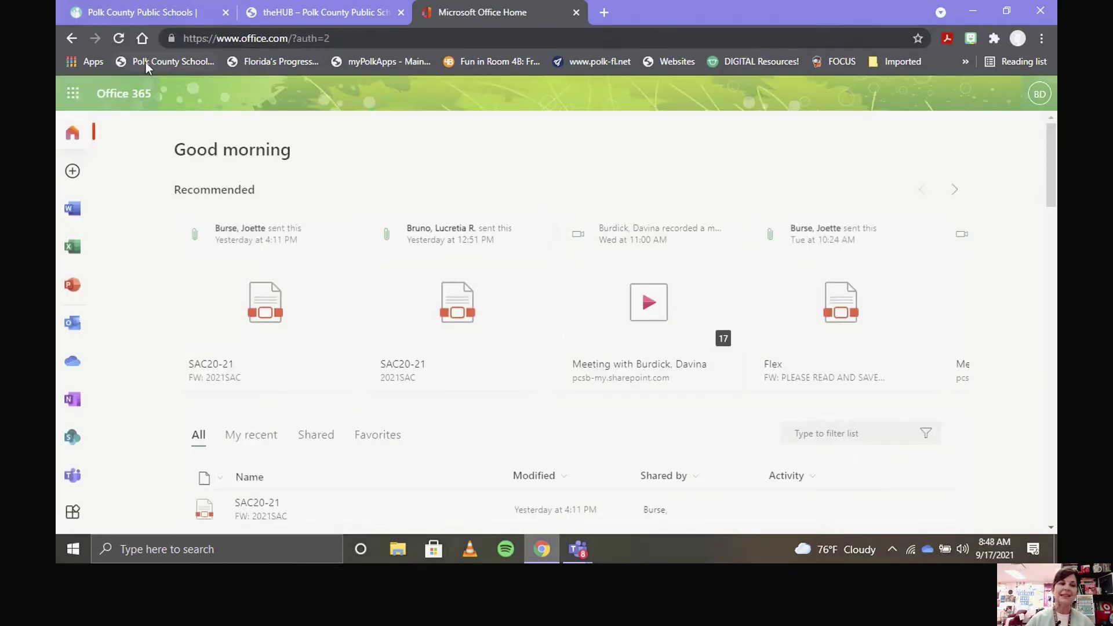
{"action": "left_click", "coordinate": [72, 95]}
{"action": "left_click", "coordinate": [216, 341]}
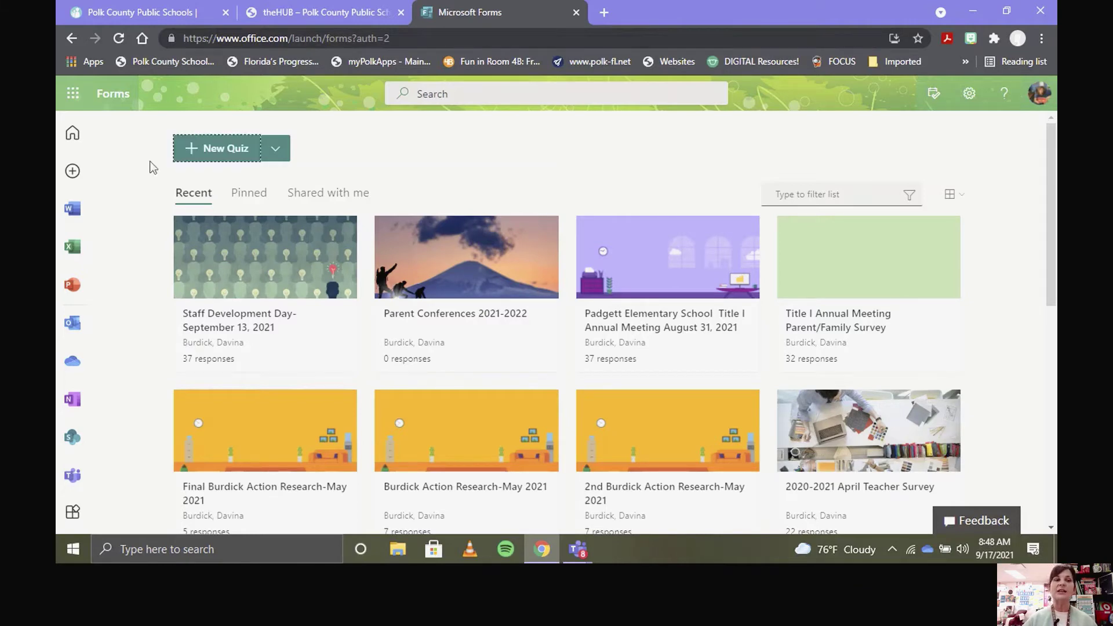
Create a new quiz and replace its default title with "Parent Conference Documentation"
{"action": "left_click", "coordinate": [220, 152]}
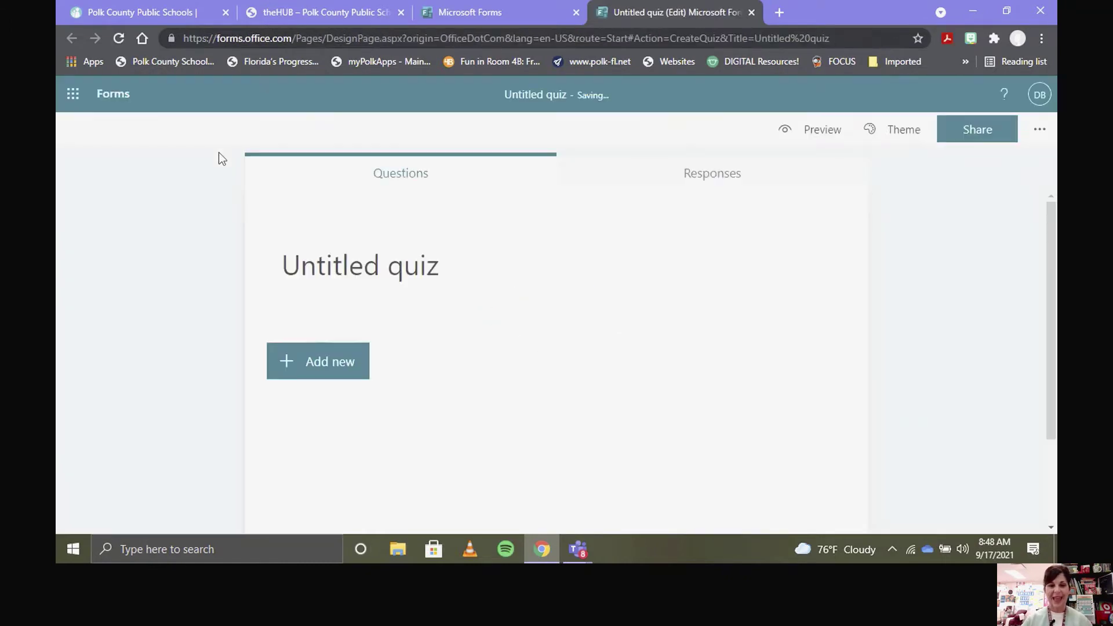
{"action": "left_click", "coordinate": [436, 266]}
{"action": "left_click", "coordinate": [417, 253]}
{"action": "key", "text": "BackSpace"}
{"action": "key", "text": "BackSpace"}
{"action": "key", "text": "BackSpace"}
{"action": "key", "text": "BackSpace"}
{"action": "key", "text": "BackSpace"}
{"action": "key", "text": "BackSpace"}
{"action": "key", "text": "BackSpace"}
{"action": "key", "text": "BackSpace"}
{"action": "key", "text": "BackSpace"}
{"action": "key", "text": "BackSpace"}
{"action": "key", "text": "BackSpace"}
{"action": "key", "text": "BackSpace"}
{"action": "key", "text": "BackSpace"}
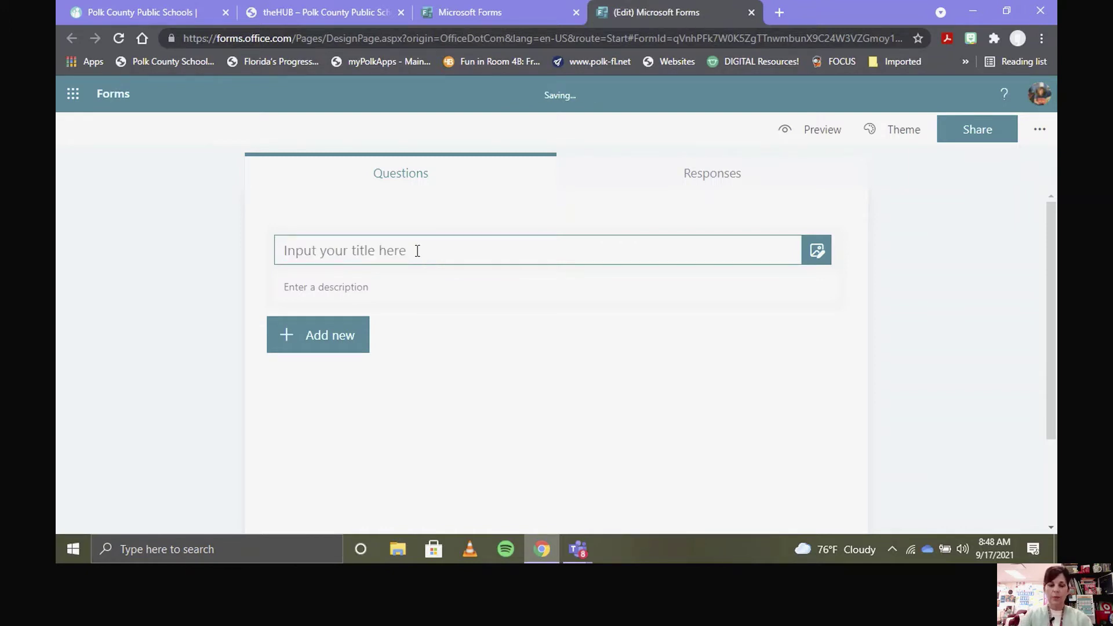
{"action": "type", "text": "Parent Conference Documetn"}
{"action": "key", "text": "BackSpace"}
{"action": "key", "text": "BackSpace"}
{"action": "type", "text": "ntation"}
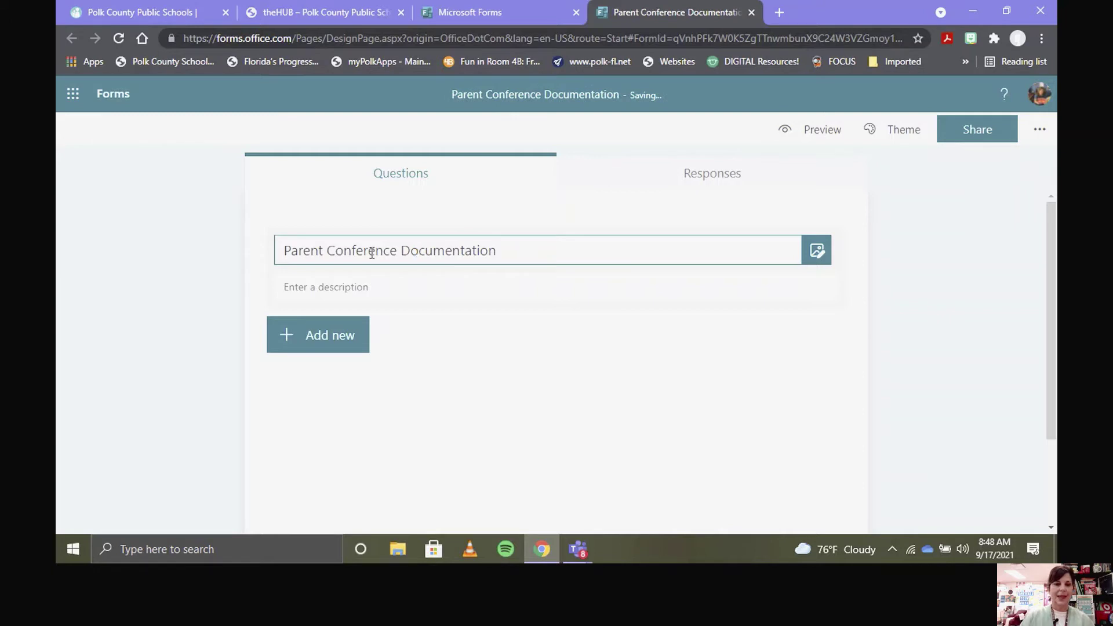
Enter the quiz description as the teacher's surname followed by "Sign-in"
{"action": "left_click", "coordinate": [340, 288]}
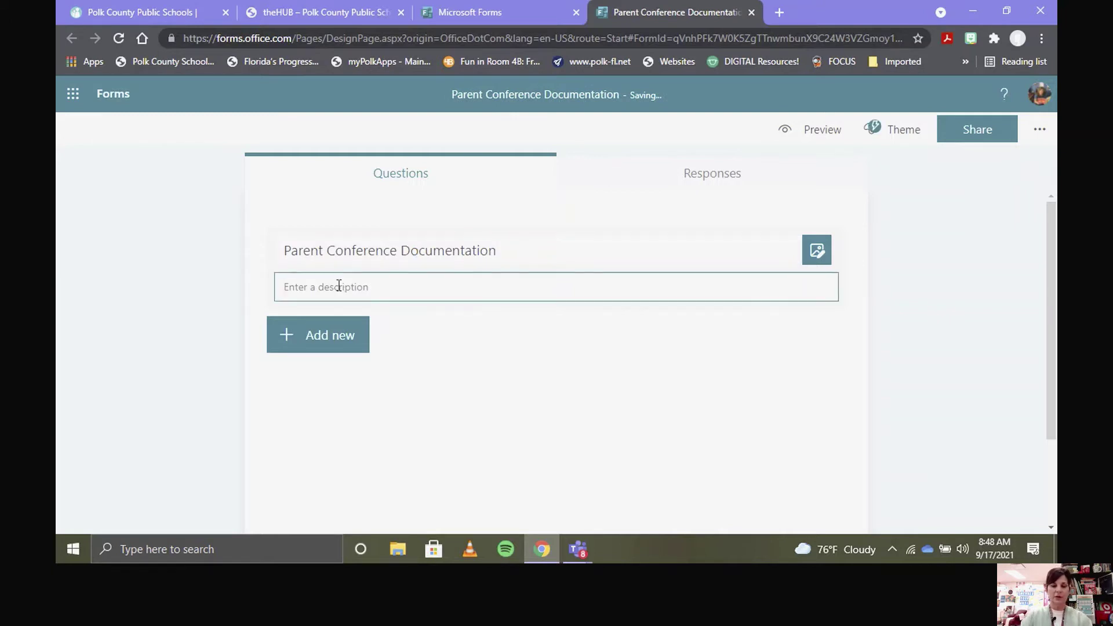
{"action": "type", "text": "Sign-in"}
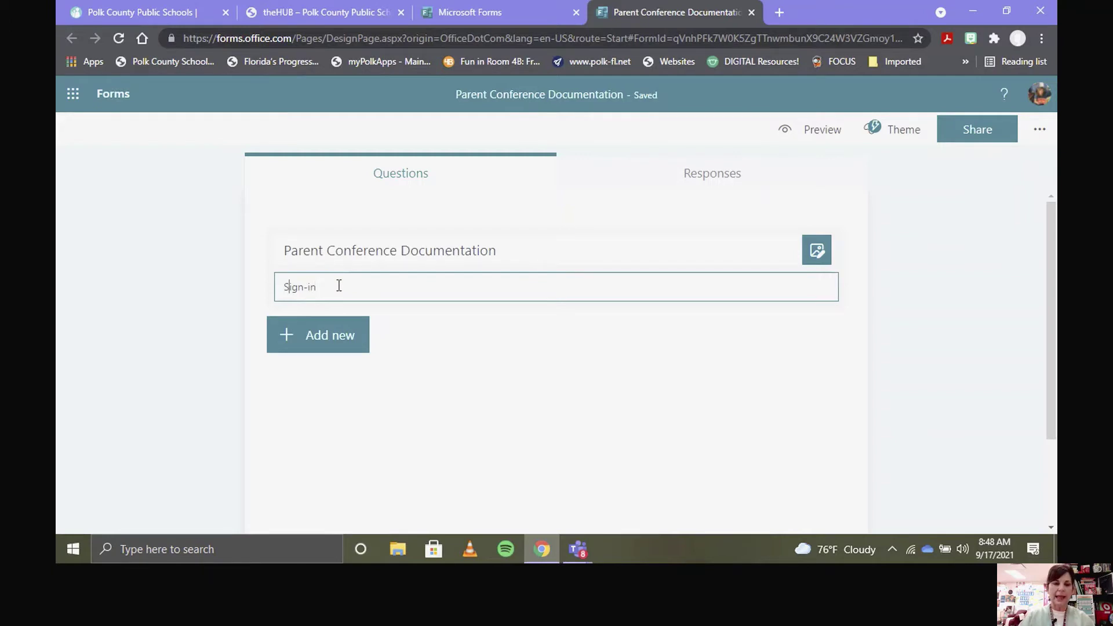
{"action": "type", "text": "Burdick"}
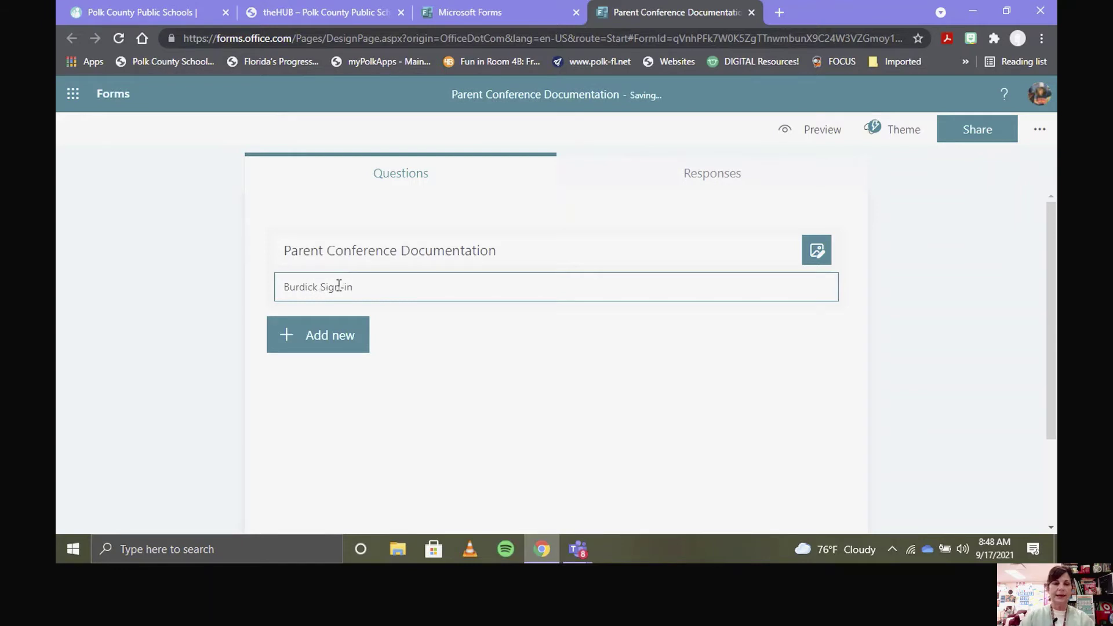
{"action": "left_click", "coordinate": [397, 287]}
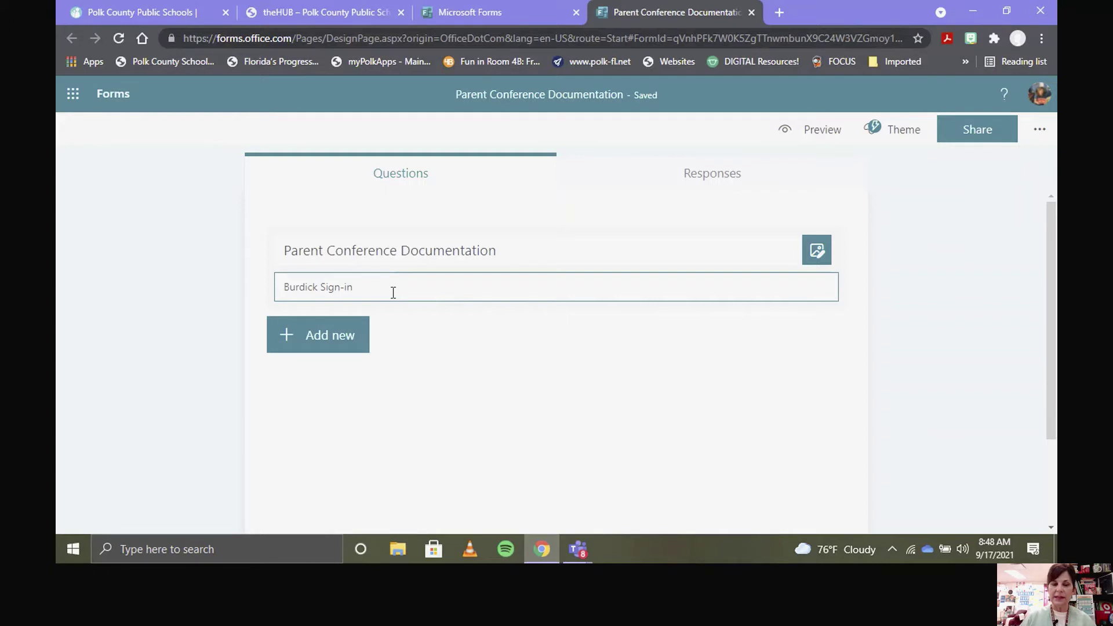
Append the school year "2021-2022" to the end of the quiz title
{"action": "left_click", "coordinate": [509, 249]}
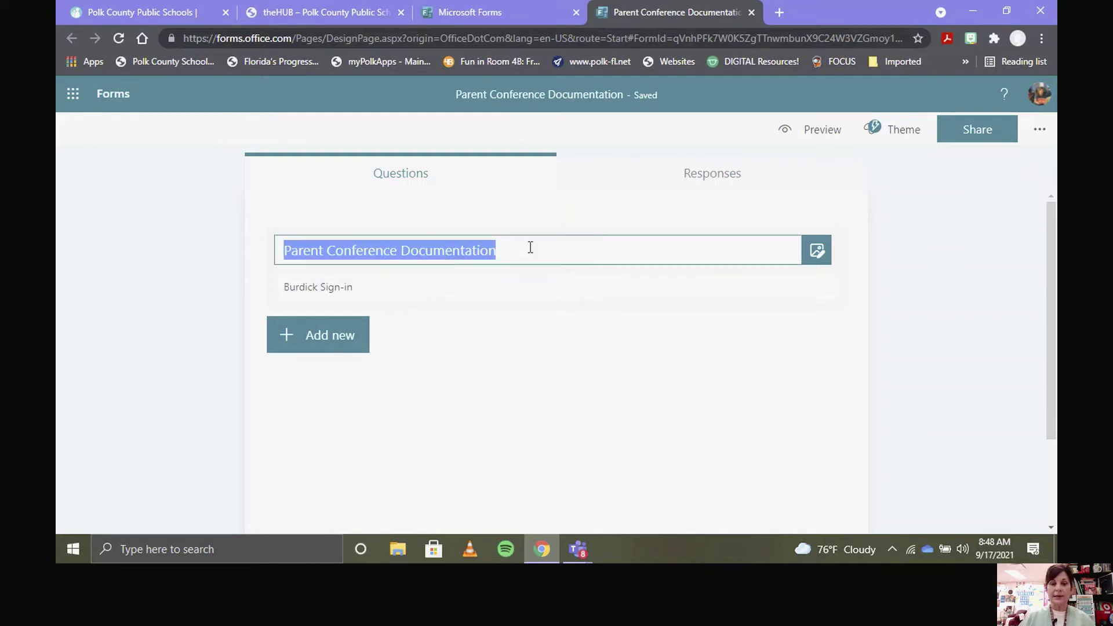
{"action": "left_click", "coordinate": [531, 247]}
{"action": "type", "text": "202"}
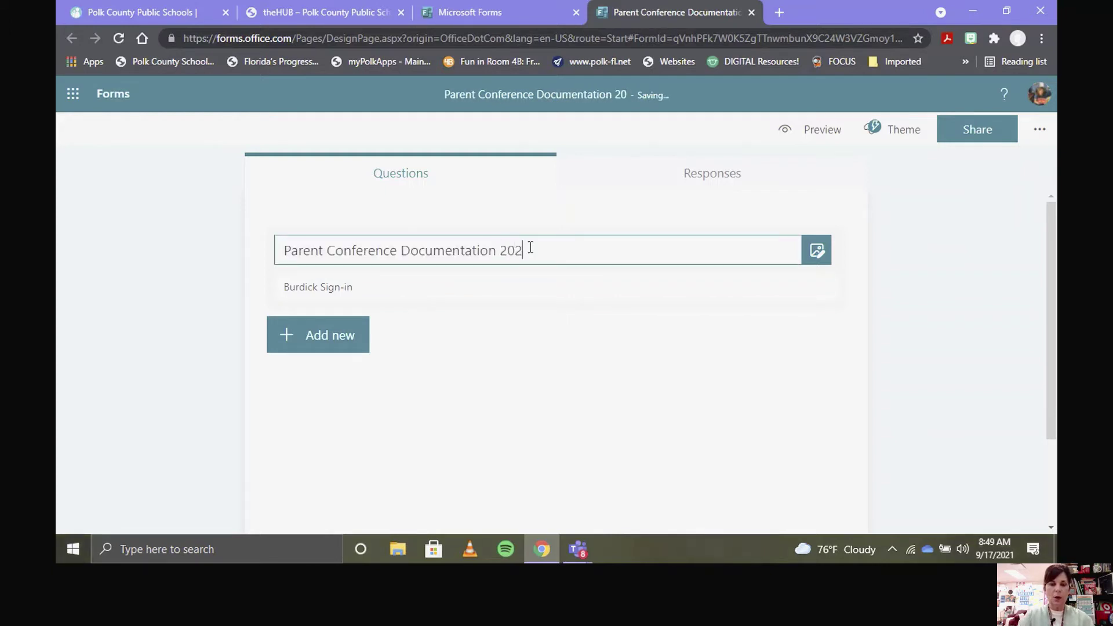
{"action": "type", "text": "1-2022"}
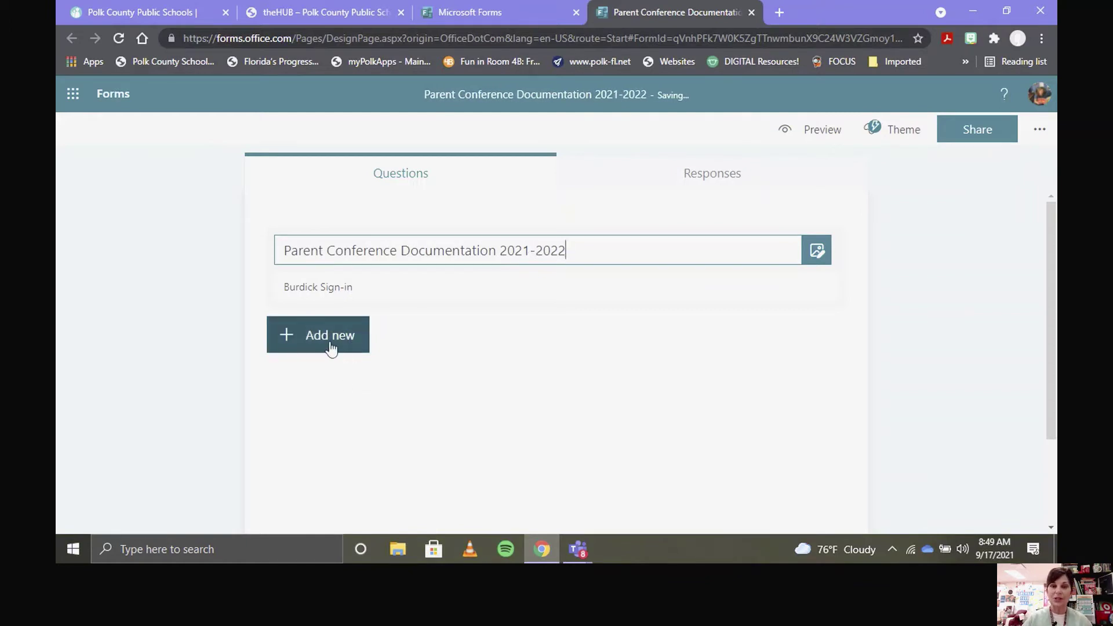
Add a text question as the first question, reading "What is your name?"
{"action": "left_click", "coordinate": [285, 337]}
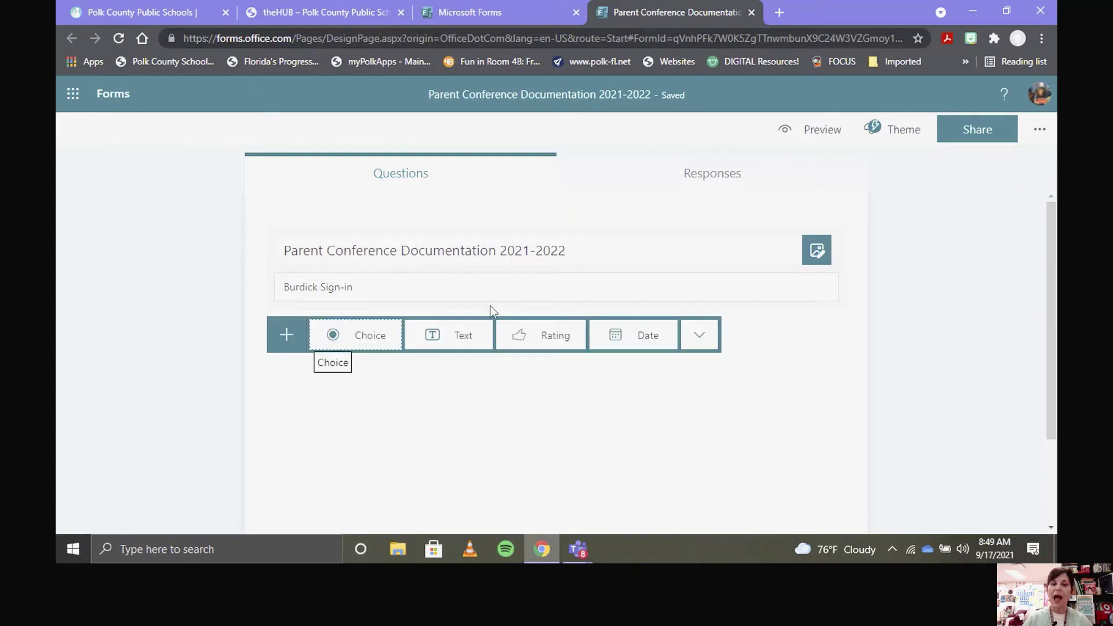
{"action": "left_click", "coordinate": [442, 341]}
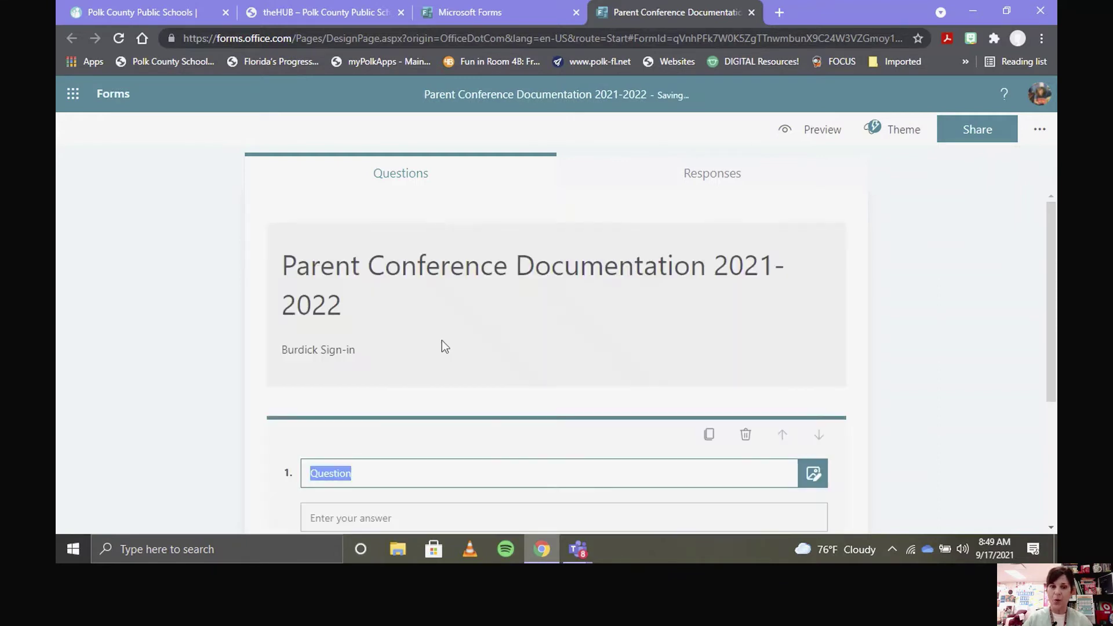
{"action": "left_click", "coordinate": [409, 485]}
{"action": "key", "text": "BackSpace"}
{"action": "key", "text": "BackSpace"}
{"action": "key", "text": "BackSpace"}
{"action": "key", "text": "BackSpace"}
{"action": "key", "text": "BackSpace"}
{"action": "key", "text": "BackSpace"}
{"action": "key", "text": "BackSpace"}
{"action": "key", "text": "BackSpace"}
{"action": "type", "text": "What is your name?"}
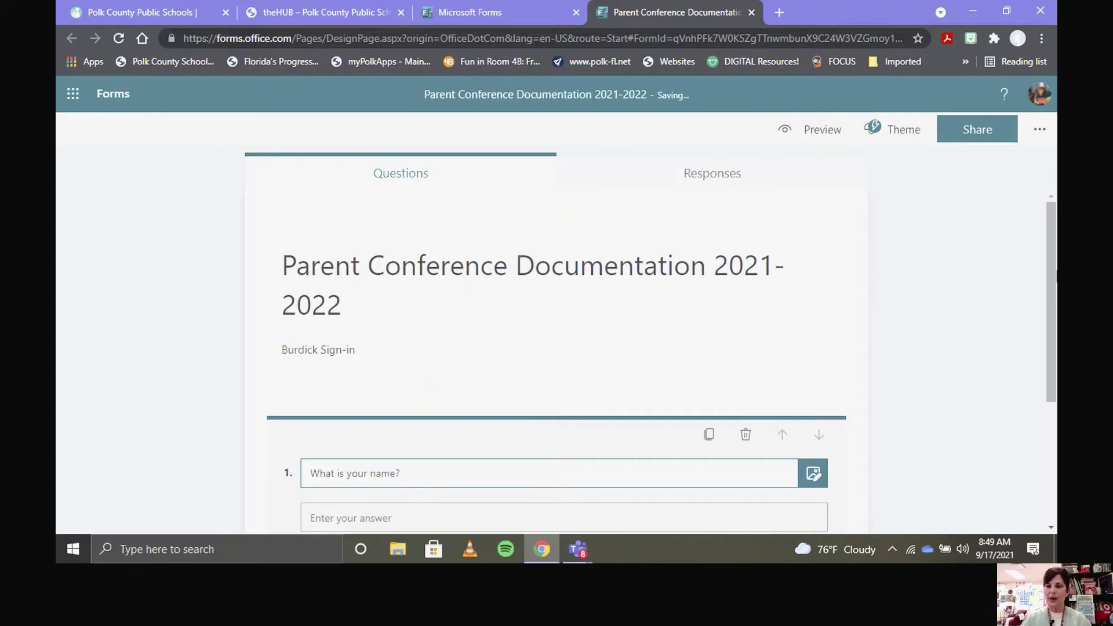
Set the "What is your name?" question to allow a long answer and make it required
{"action": "left_click_drag", "start_coordinate": [1052, 242], "coordinate": [1054, 319]}
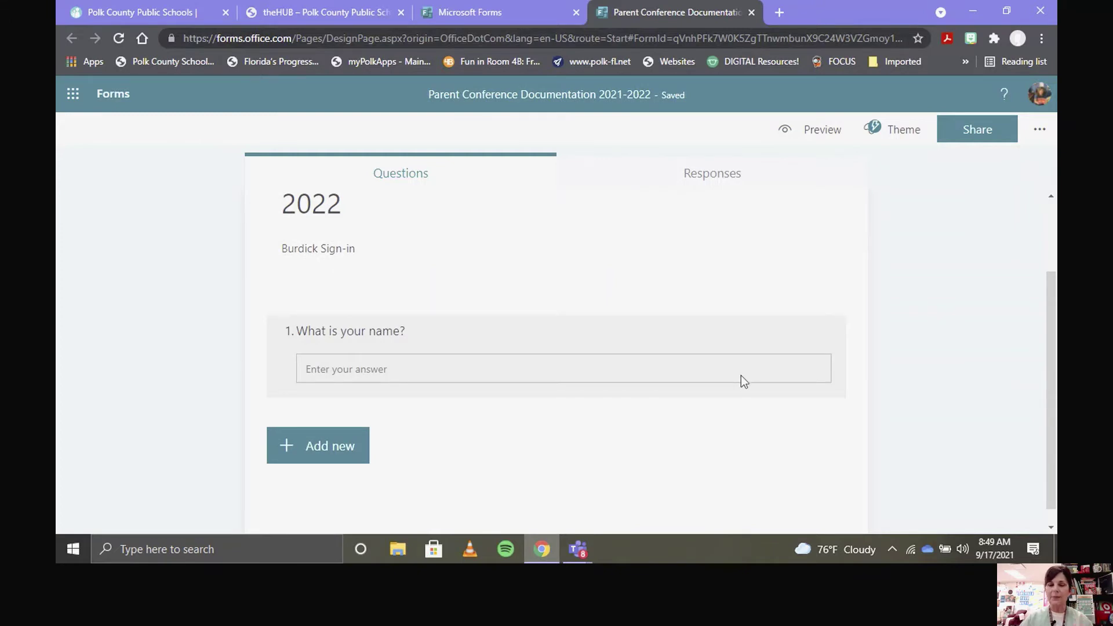
{"action": "left_click", "coordinate": [714, 378]}
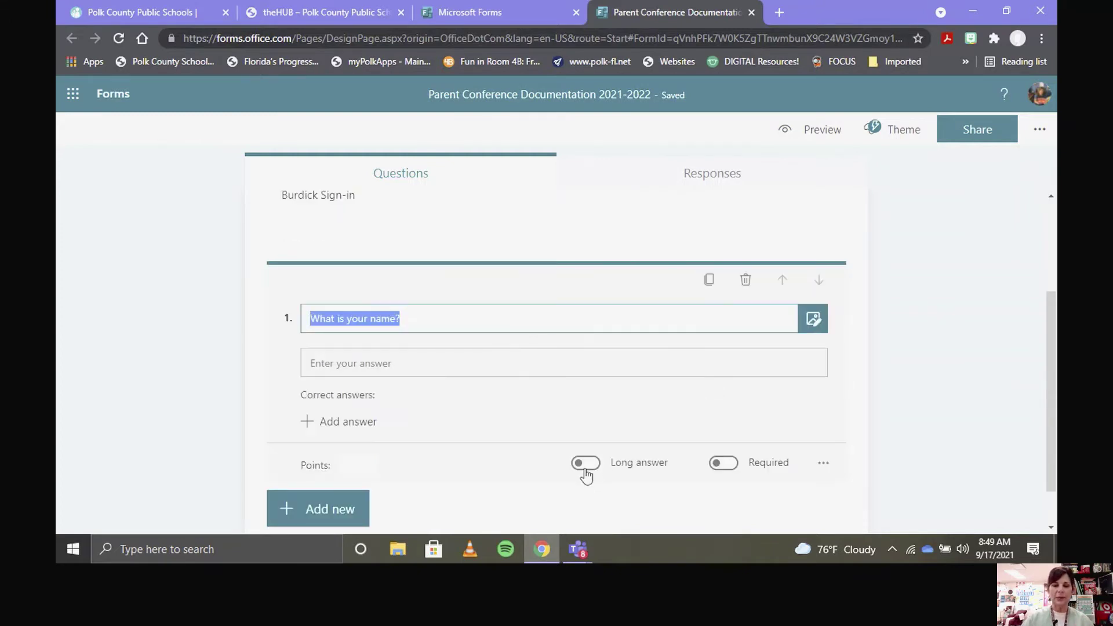
{"action": "scroll", "coordinate": [586, 470], "scroll_direction": "up", "scroll_amount": 3}
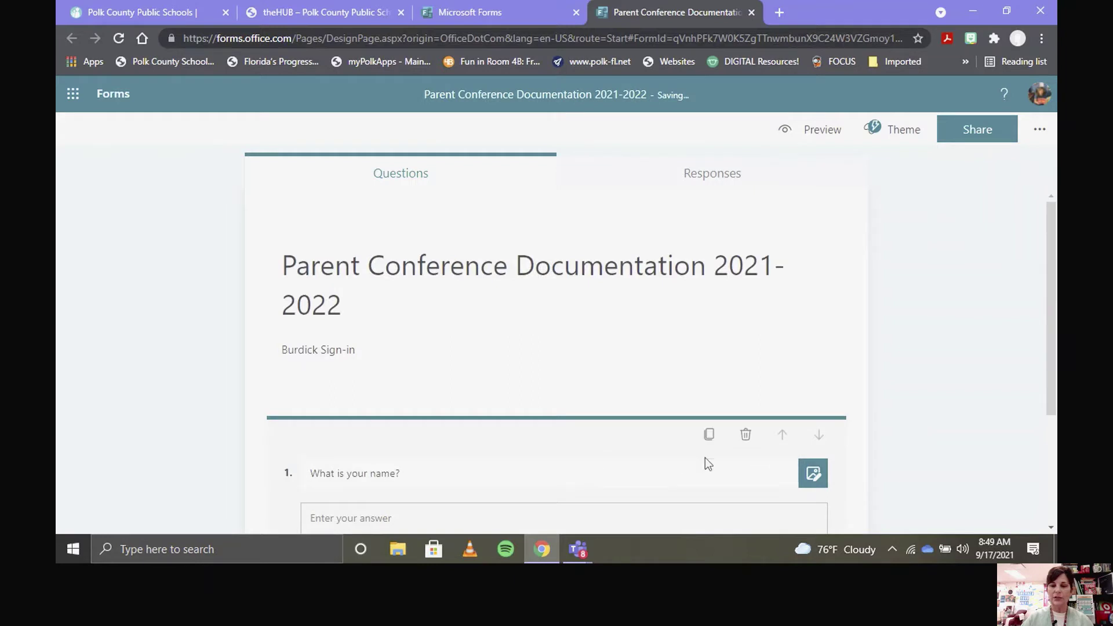
{"action": "left_click_drag", "start_coordinate": [1052, 250], "coordinate": [1047, 378]}
{"action": "scroll", "coordinate": [683, 395], "scroll_direction": "up", "scroll_amount": 2}
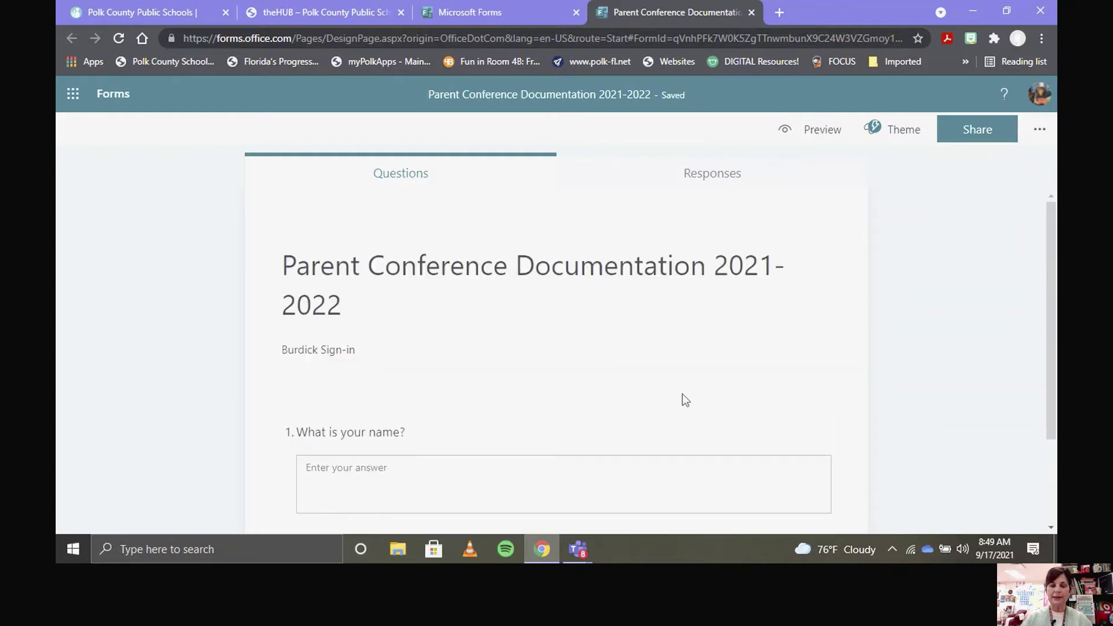
{"action": "left_click", "coordinate": [669, 509]}
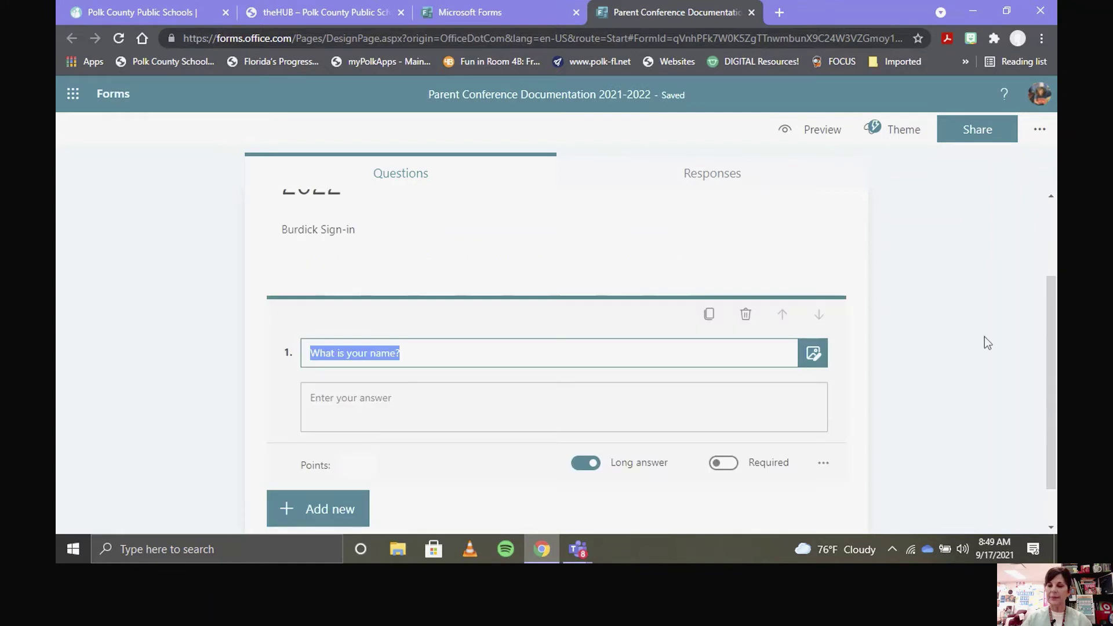
{"action": "left_click", "coordinate": [721, 464]}
{"action": "scroll", "coordinate": [719, 464], "scroll_direction": "up", "scroll_amount": 2}
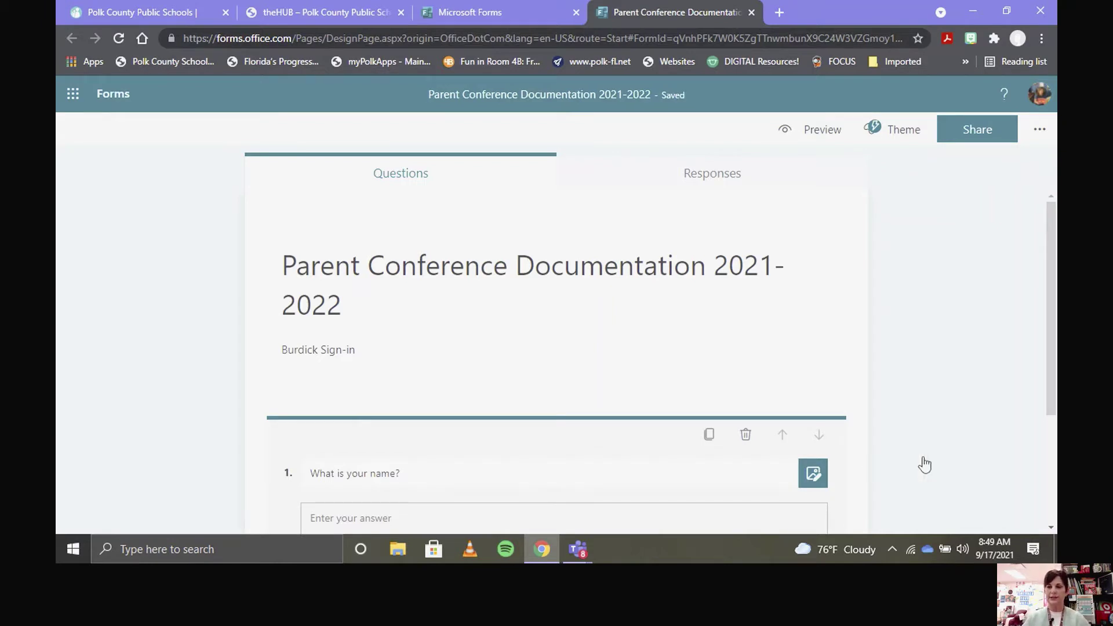
Add a second text question reading "What is the name of your student?" and set it to allow a long answer
{"action": "scroll", "coordinate": [1055, 324], "scroll_direction": "down", "scroll_amount": 2}
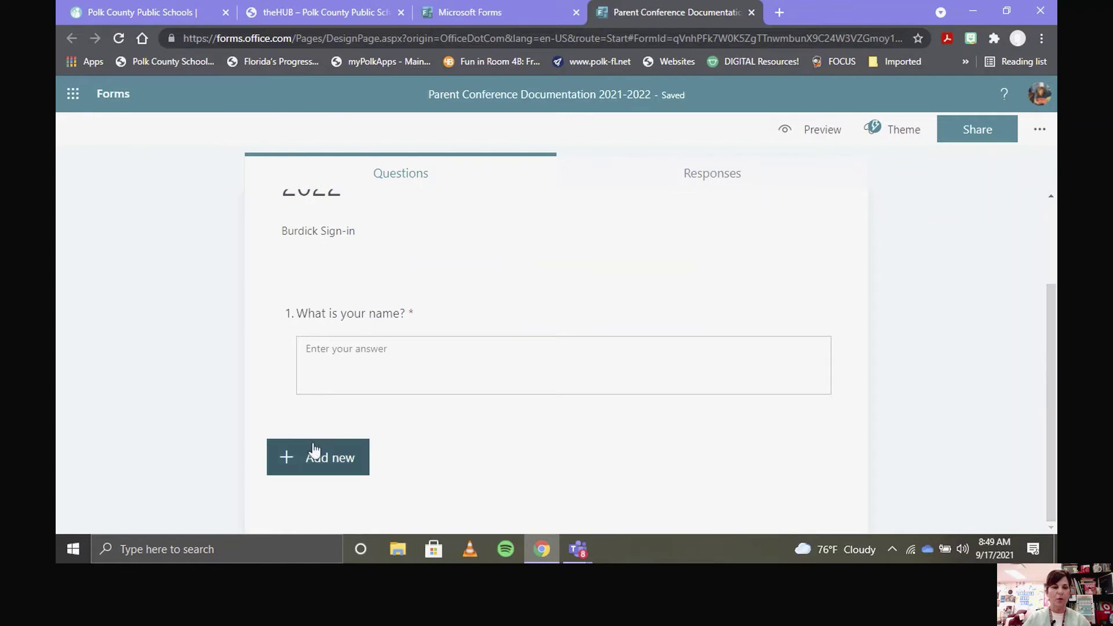
{"action": "left_click", "coordinate": [290, 464]}
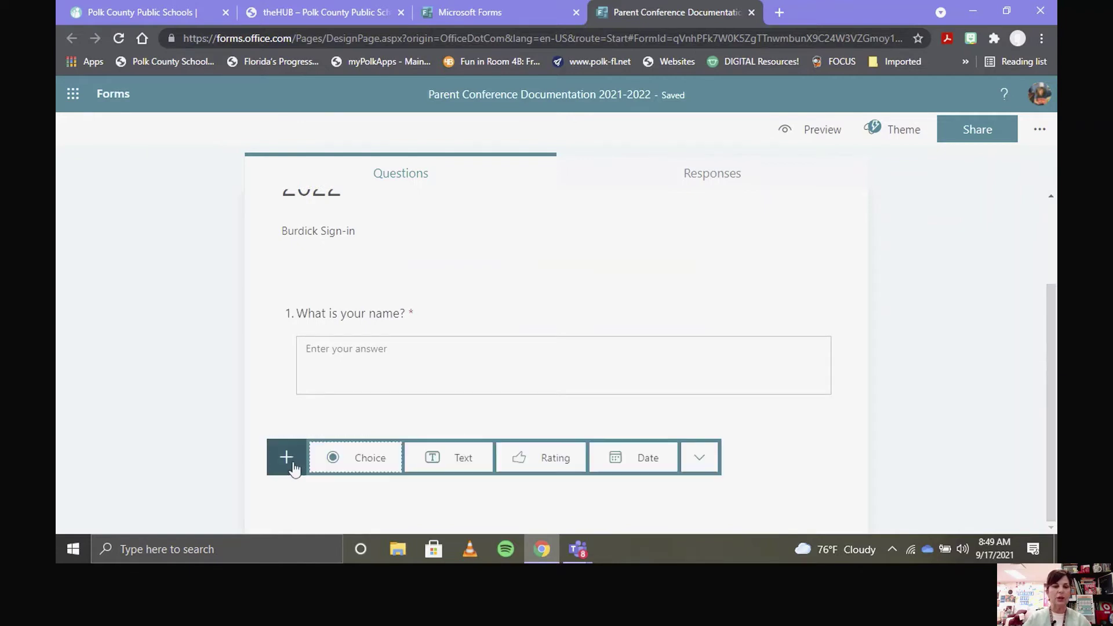
{"action": "left_click", "coordinate": [459, 464]}
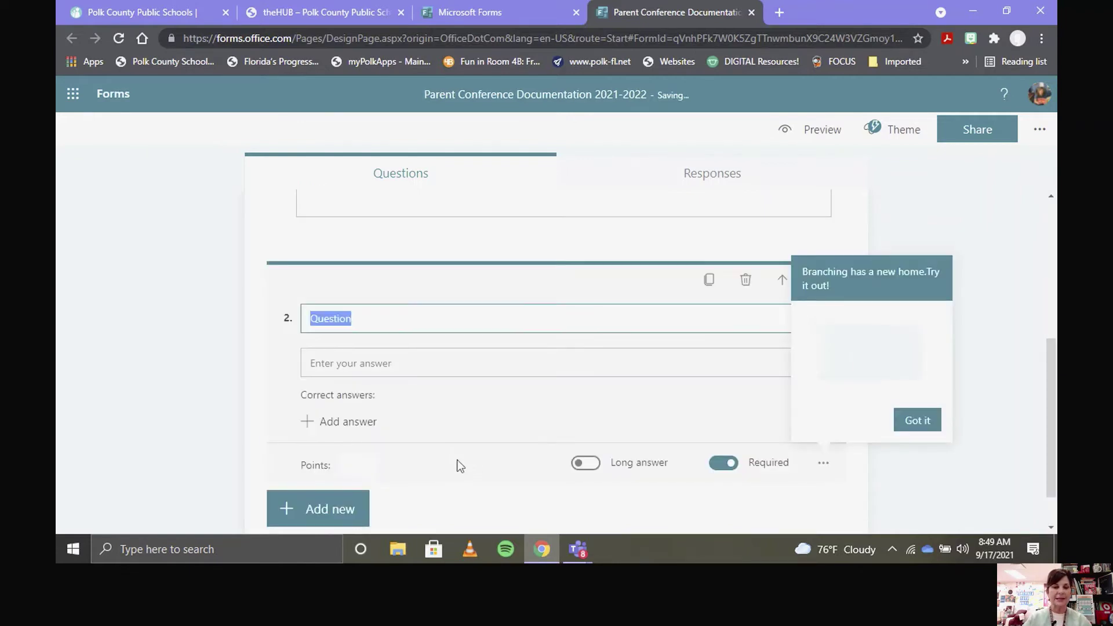
{"action": "left_click", "coordinate": [398, 320]}
{"action": "key", "text": "BackSpace"}
{"action": "key", "text": "BackSpace"}
{"action": "key", "text": "BackSpace"}
{"action": "key", "text": "BackSpace"}
{"action": "key", "text": "BackSpace"}
{"action": "key", "text": "BackSpace"}
{"action": "key", "text": "BackSpace"}
{"action": "key", "text": "BackSpace"}
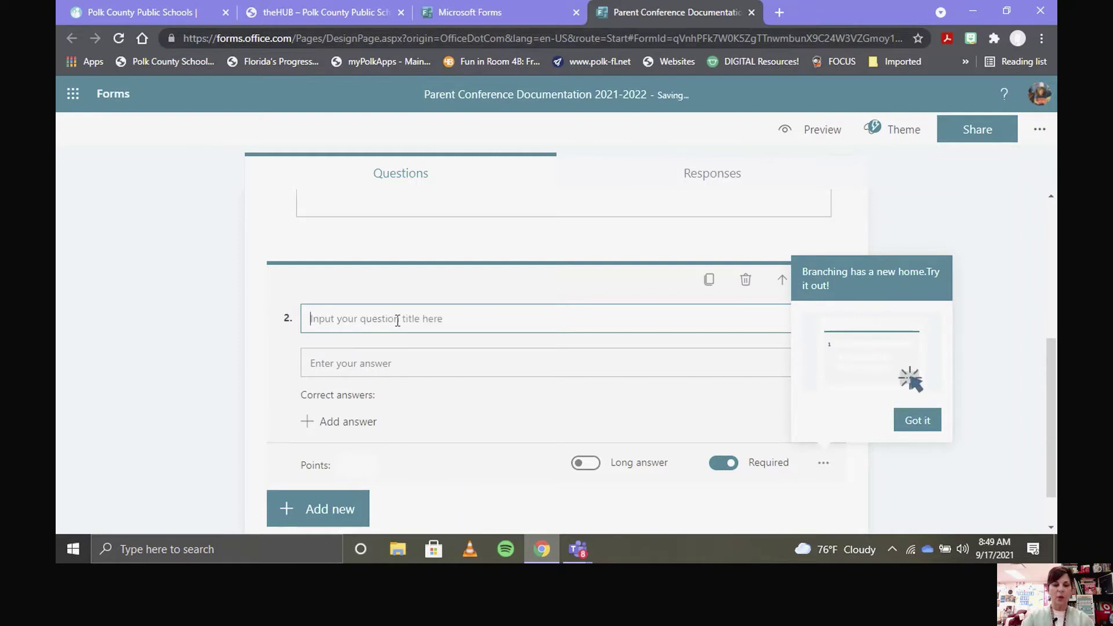
{"action": "type", "text": "What is the n"}
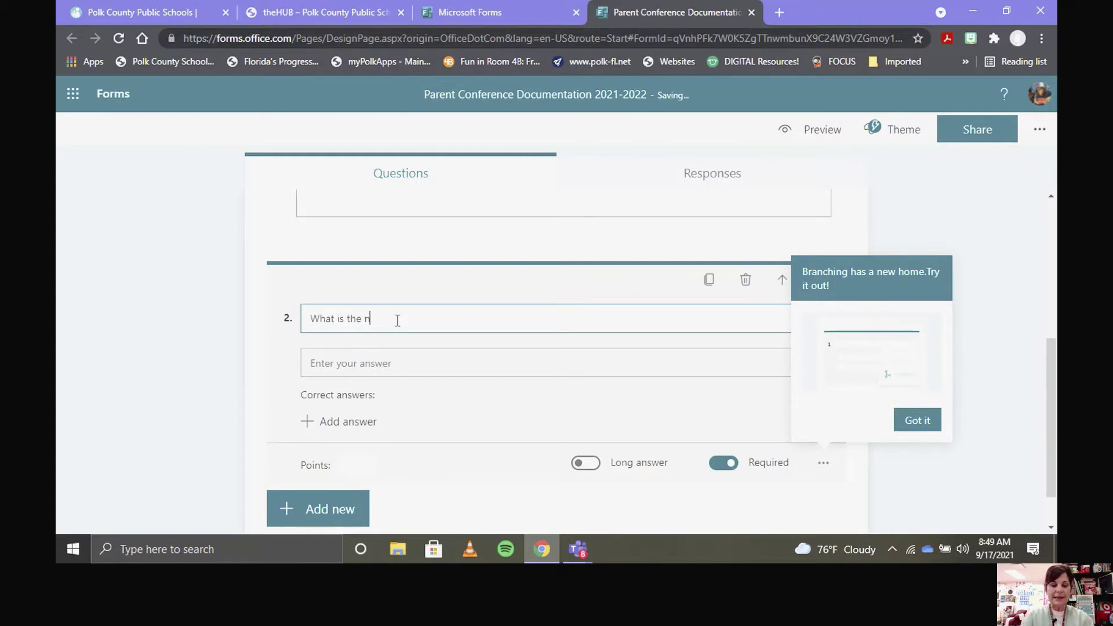
{"action": "type", "text": "ame of your stu"}
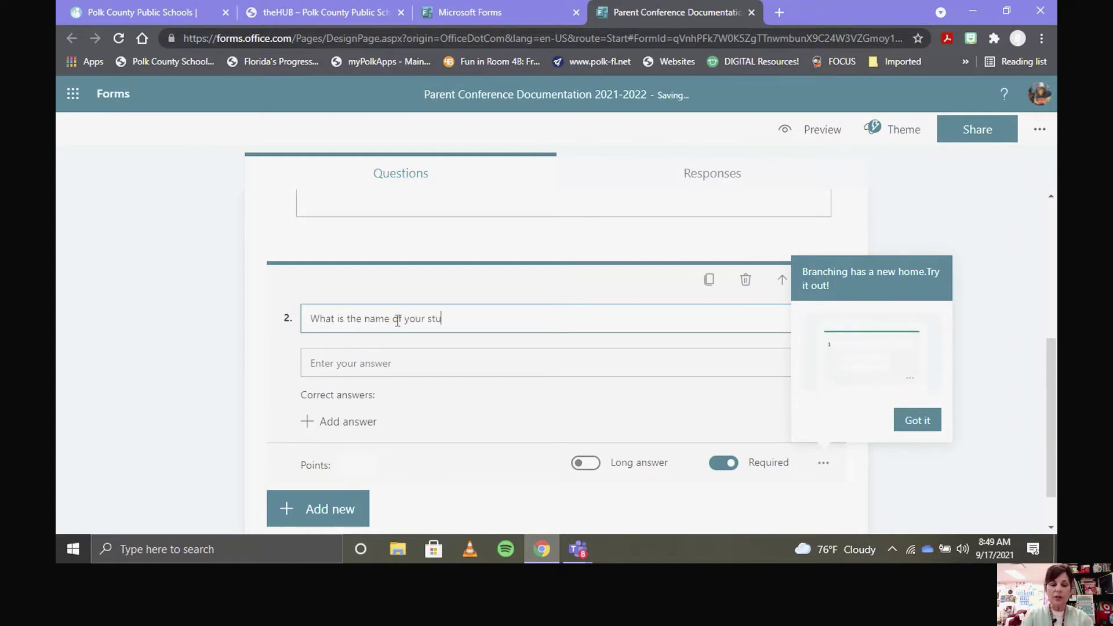
{"action": "type", "text": "dent?"}
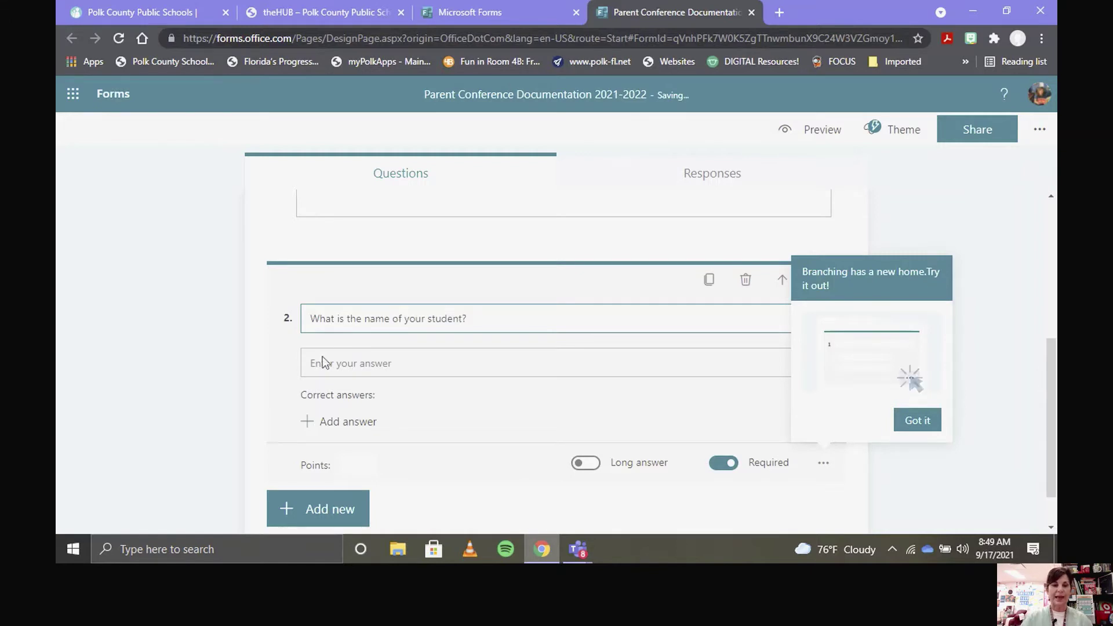
{"action": "left_click", "coordinate": [589, 463]}
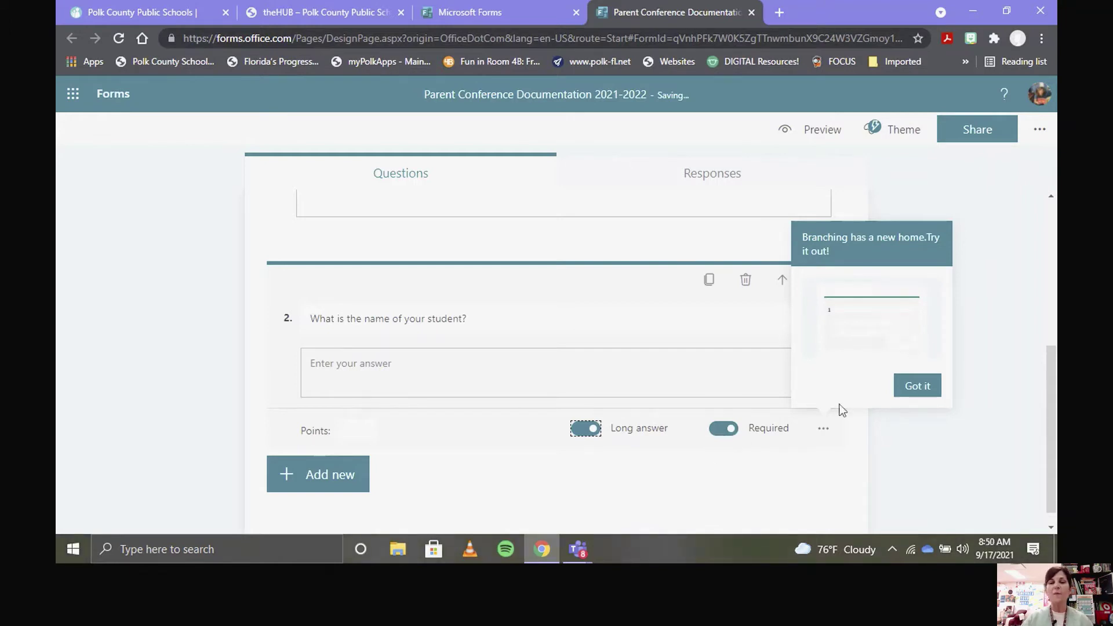
{"action": "left_click", "coordinate": [908, 387]}
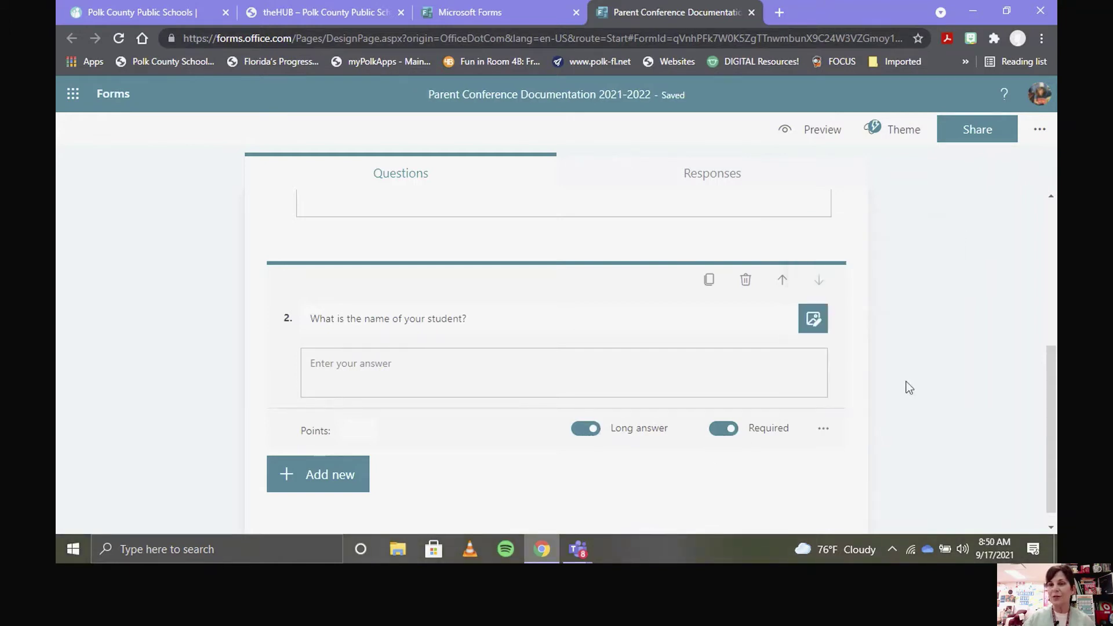
Add a third text question to the quiz and clear its placeholder title
{"action": "left_click_drag", "start_coordinate": [1055, 369], "coordinate": [1056, 408]}
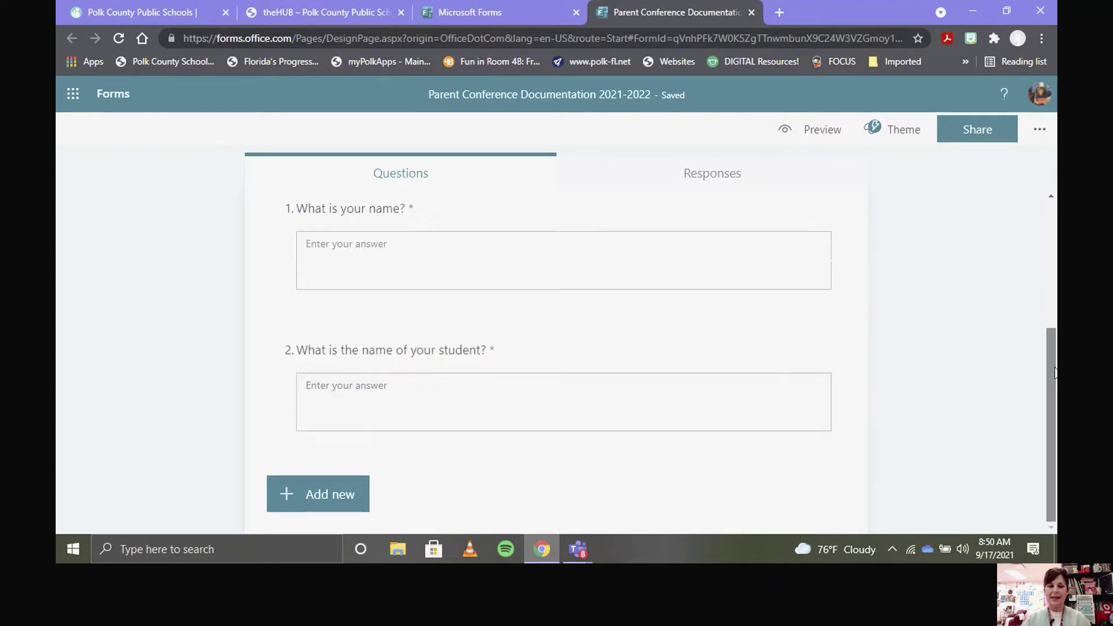
{"action": "left_click", "coordinate": [336, 494]}
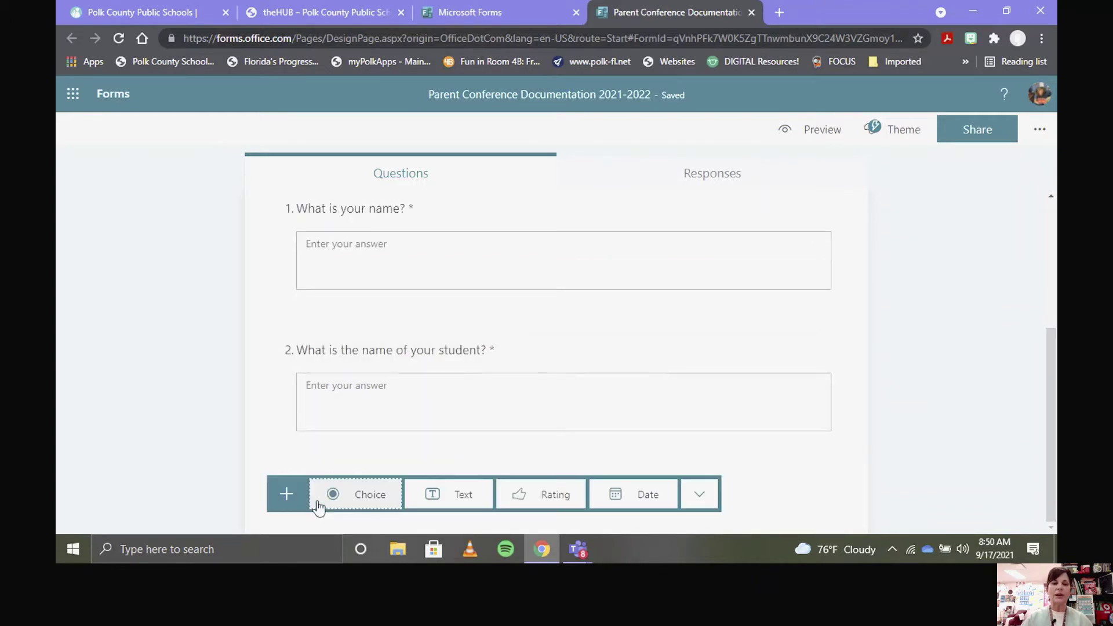
{"action": "left_click", "coordinate": [452, 493]}
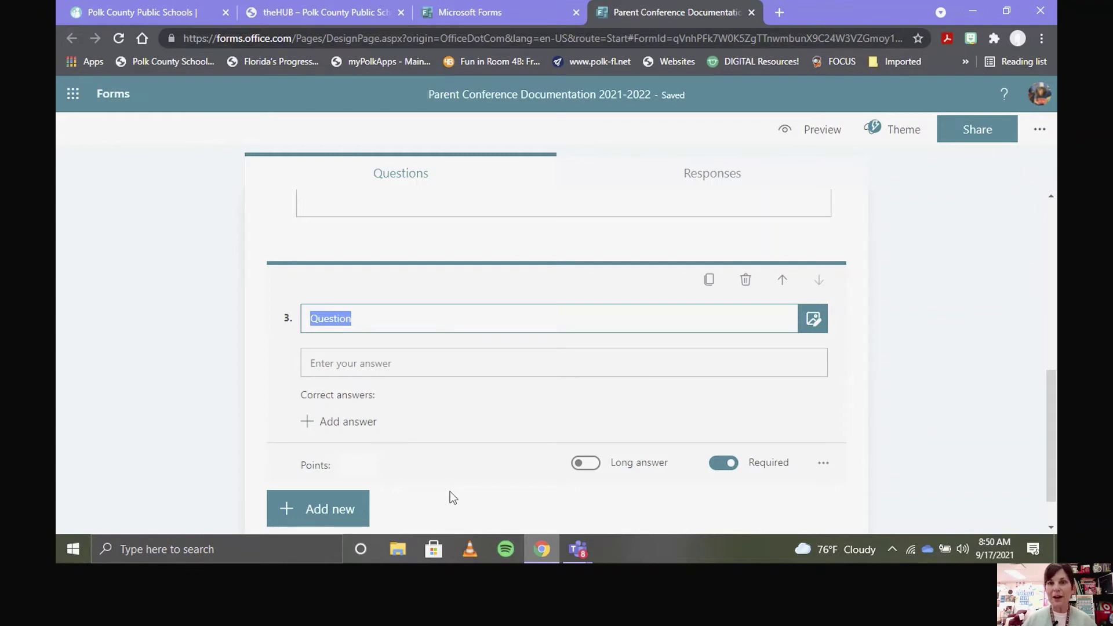
{"action": "left_click", "coordinate": [434, 324]}
{"action": "key", "text": "BackSpace"}
{"action": "key", "text": "BackSpace"}
{"action": "key", "text": "BackSpace"}
{"action": "key", "text": "BackSpace"}
{"action": "key", "text": "BackSpace"}
{"action": "key", "text": "BackSpace"}
{"action": "key", "text": "BackSpace"}
{"action": "key", "text": "BackSpace"}
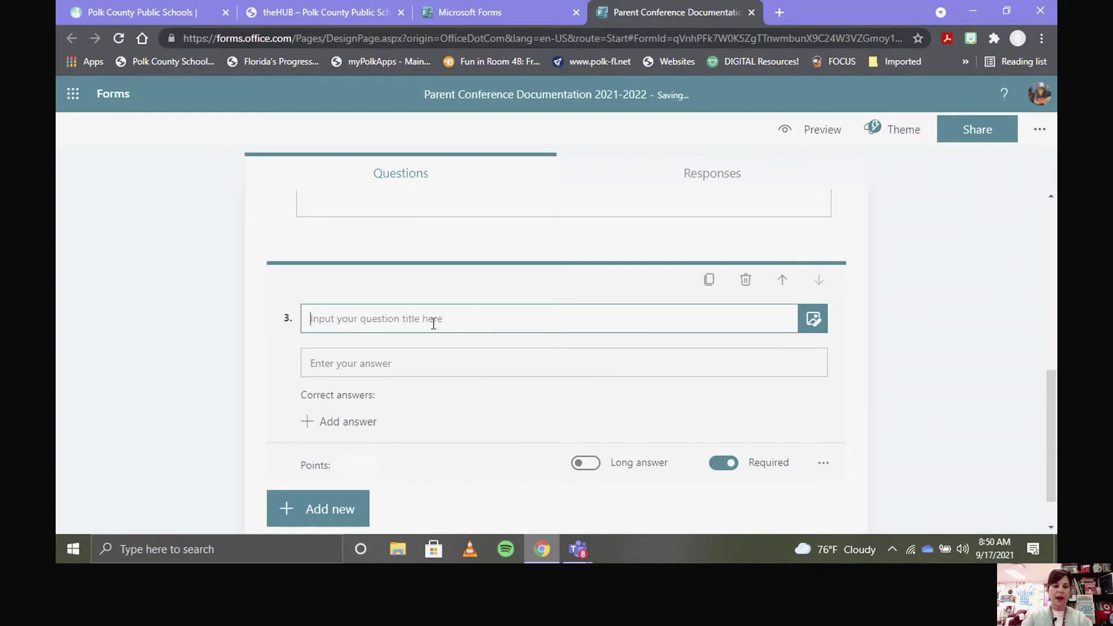
Word the third question "What part of the school compact will you focus on with your student?" and allow a long answer
{"action": "type", "text": "What p"}
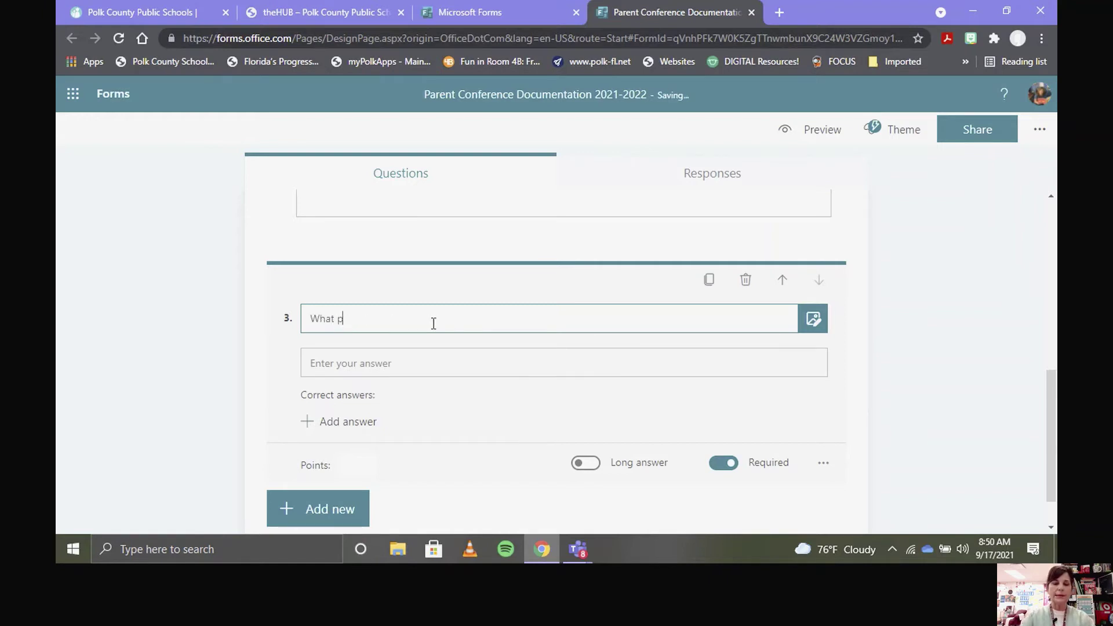
{"action": "type", "text": "art of the "}
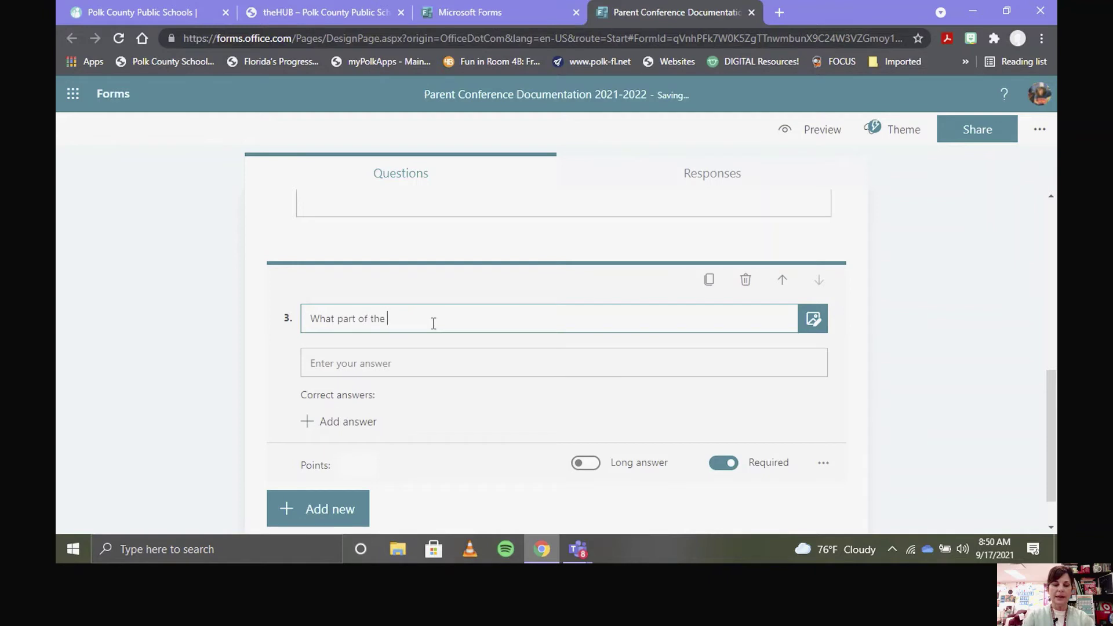
{"action": "type", "text": "school compact do you"}
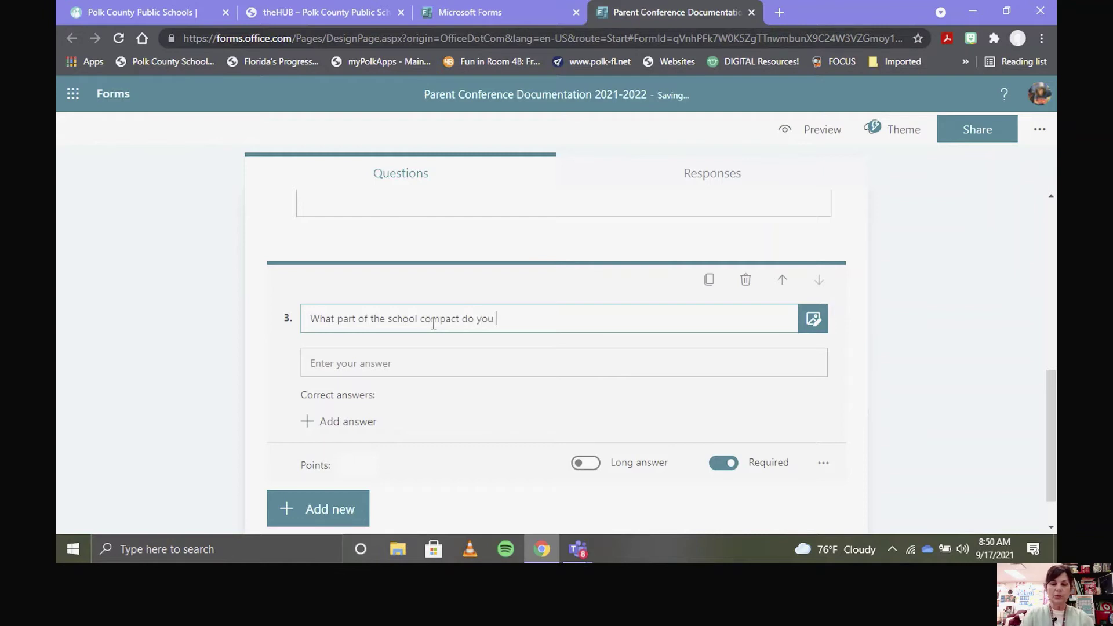
{"action": "key", "text": "BackSpace"}
{"action": "key", "text": "BackSpace"}
{"action": "key", "text": "BackSpace"}
{"action": "key", "text": "BackSpace"}
{"action": "key", "text": "BackSpace"}
{"action": "key", "text": "BackSpace"}
{"action": "key", "text": "BackSpace"}
{"action": "type", "text": "wi"}
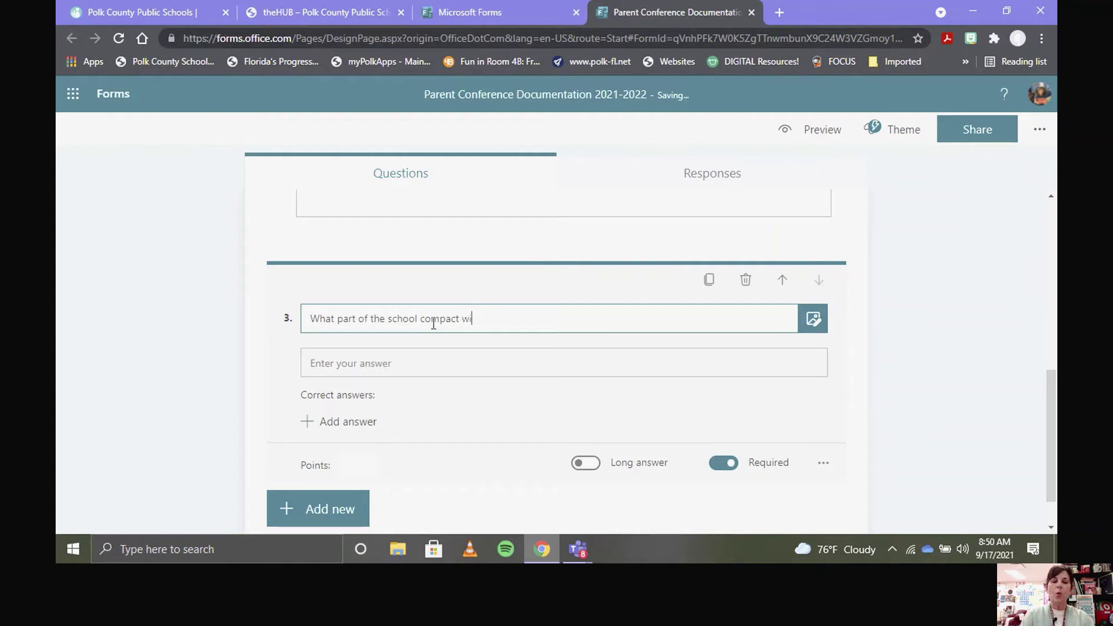
{"action": "type", "text": "ll you focus on with your student?"}
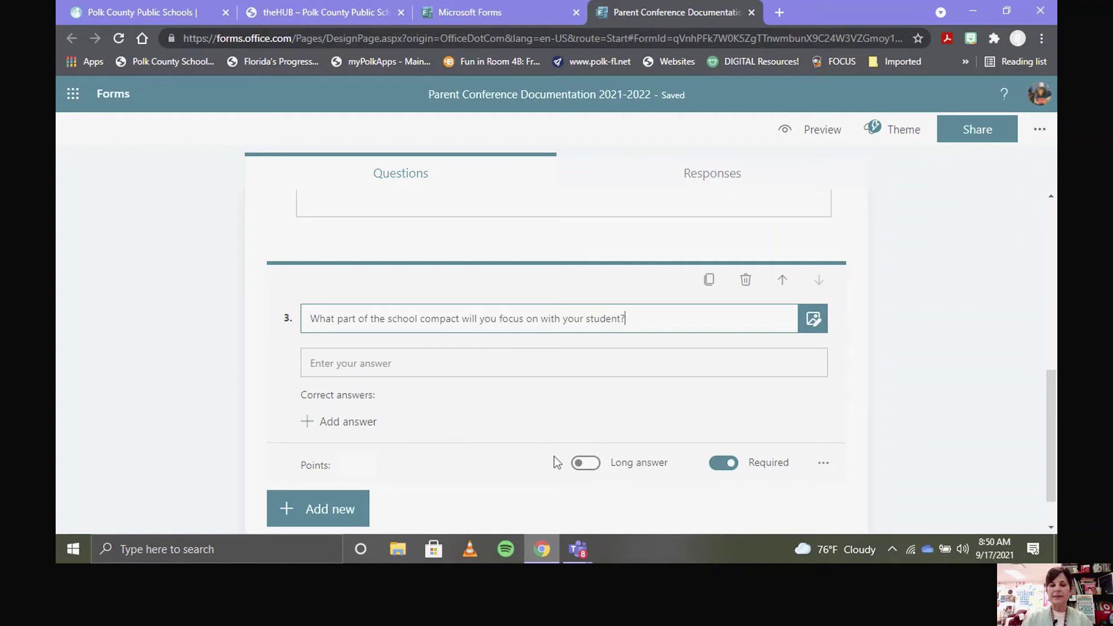
{"action": "left_click", "coordinate": [585, 463]}
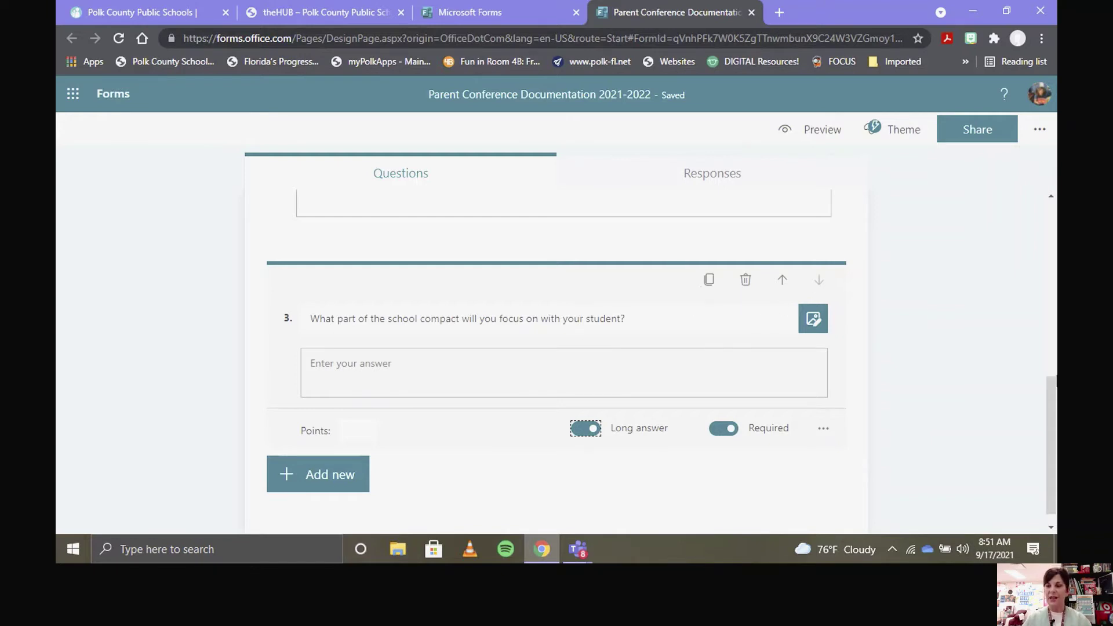
Apply the solid purple theme to the quiz and return to the full question view
{"action": "left_click_drag", "start_coordinate": [1048, 406], "coordinate": [1045, 224]}
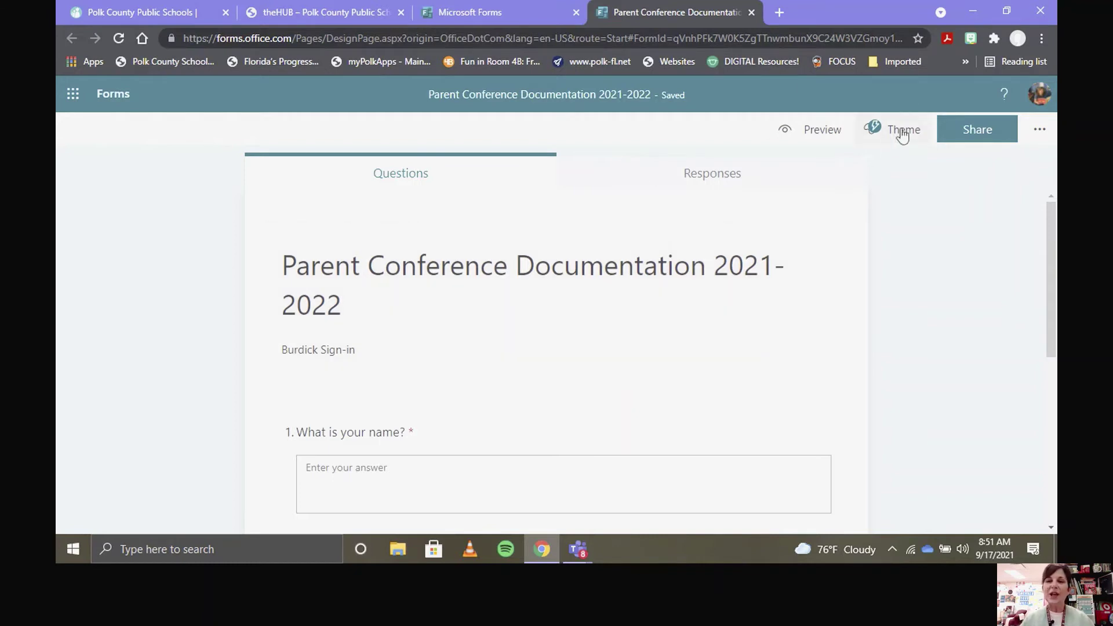
{"action": "left_click", "coordinate": [902, 133]}
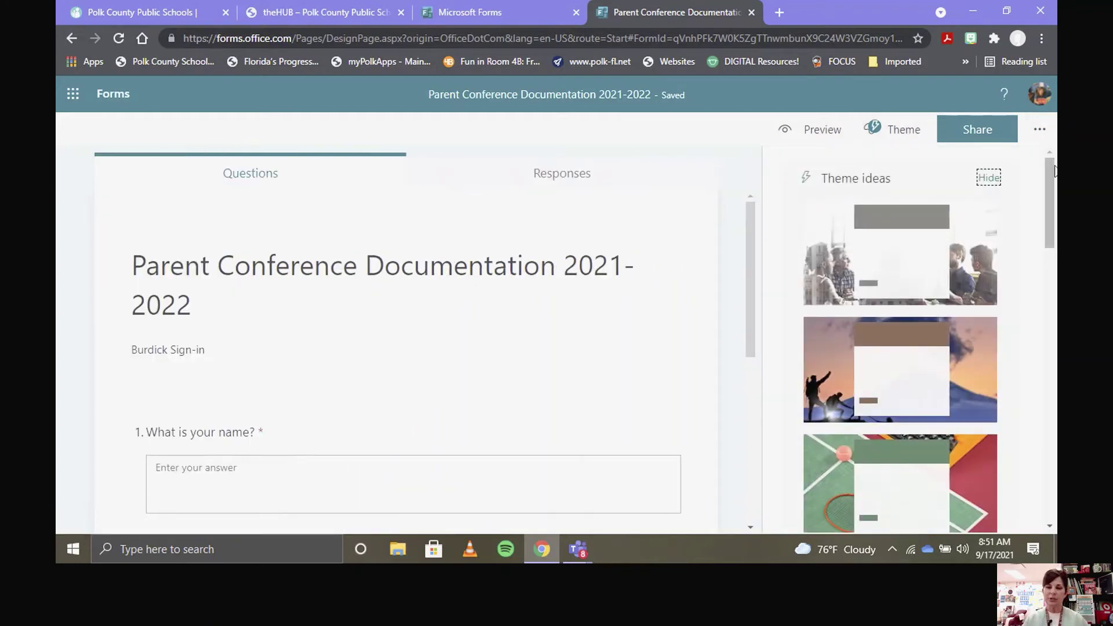
{"action": "left_click_drag", "start_coordinate": [1055, 171], "coordinate": [1057, 450]}
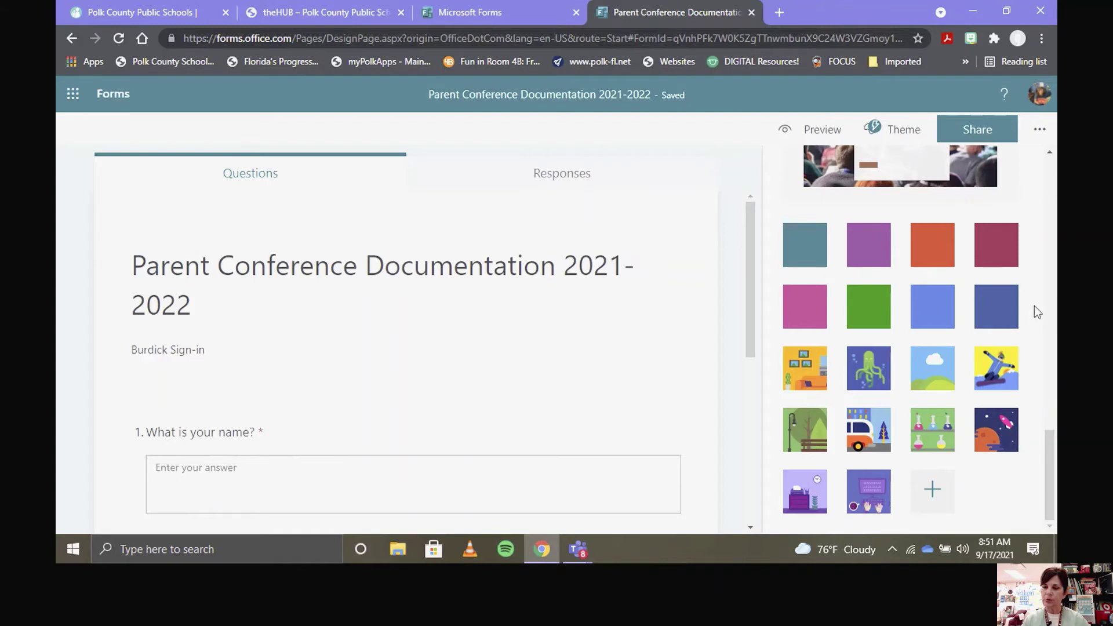
{"action": "left_click", "coordinate": [867, 257]}
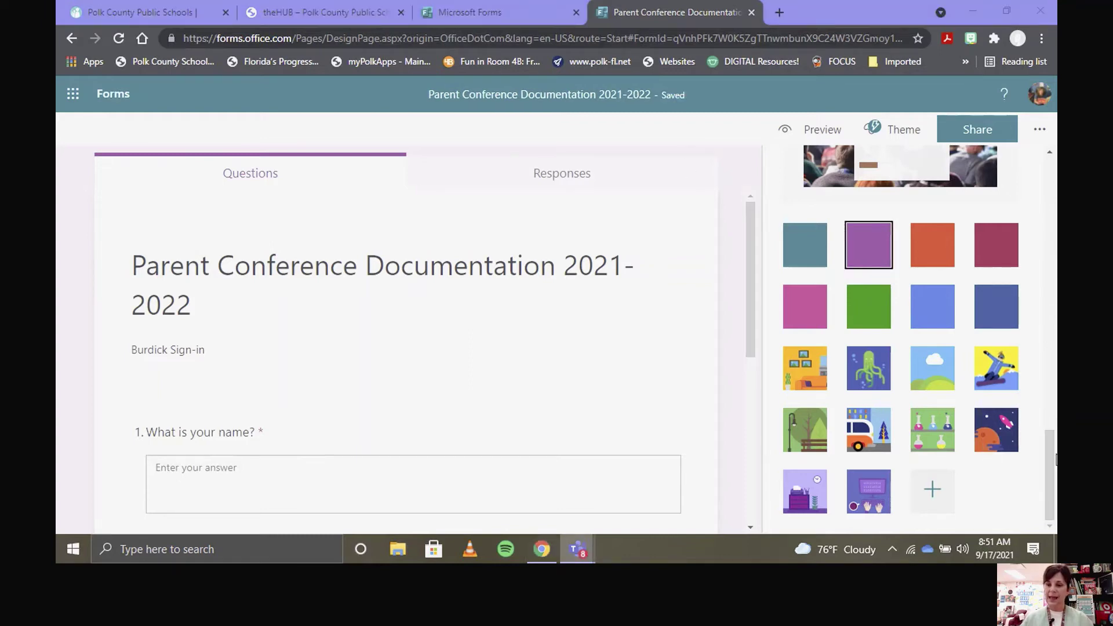
{"action": "left_click", "coordinate": [734, 499]}
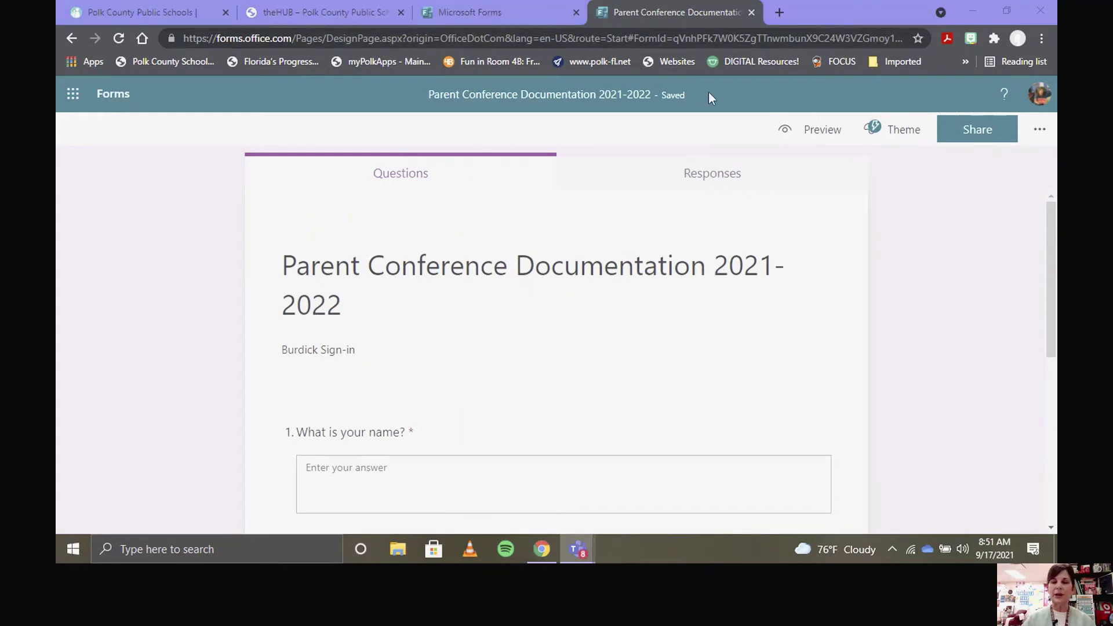
Preview the quiz in both the computer and mobile layouts, and return to editing
{"action": "left_click", "coordinate": [817, 132]}
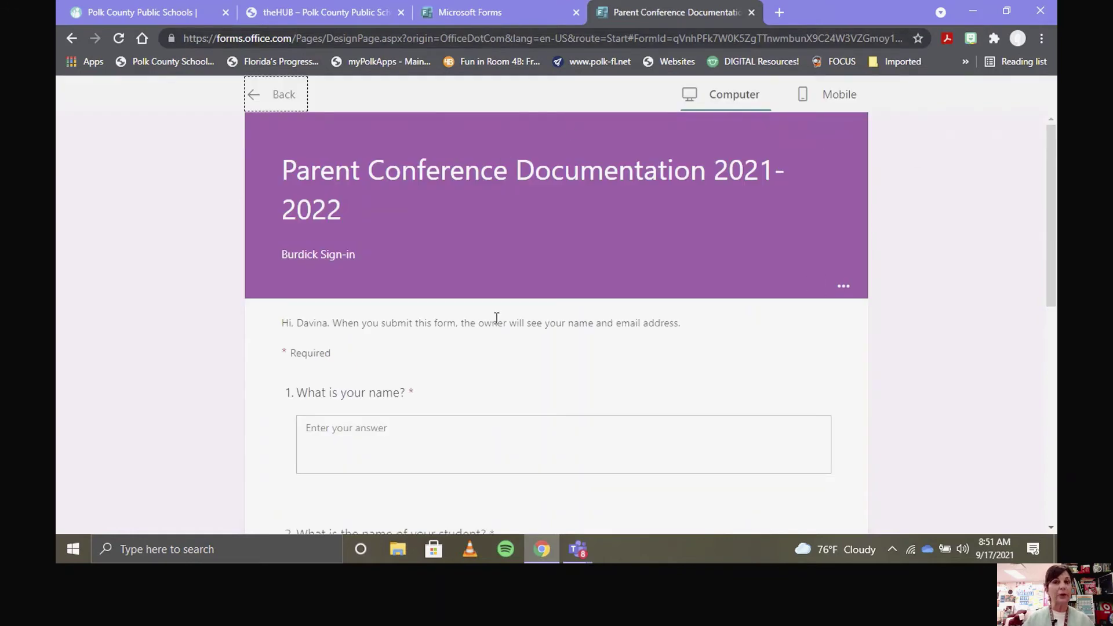
{"action": "left_click", "coordinate": [838, 103]}
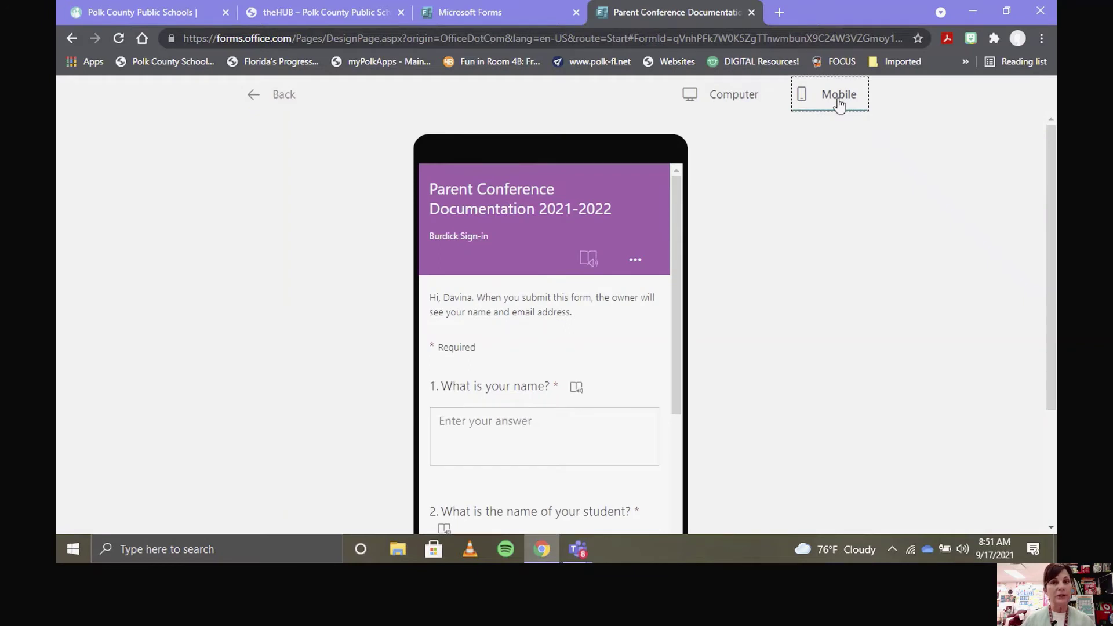
{"action": "left_click", "coordinate": [735, 103]}
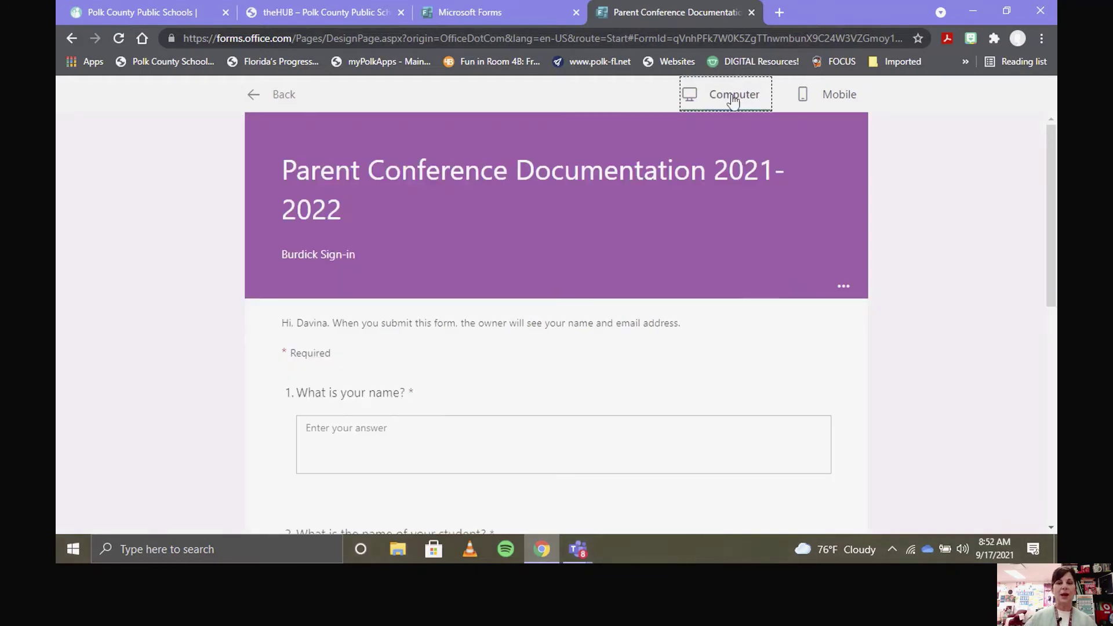
{"action": "left_click", "coordinate": [266, 95]}
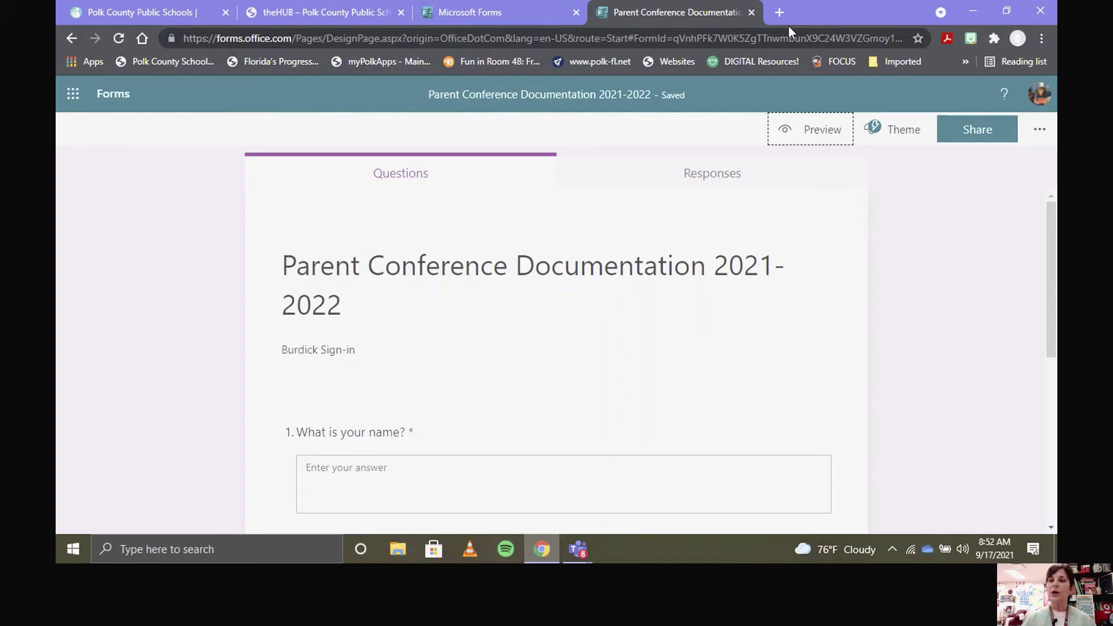
Shorten the quiz's response-collection URL and copy the link for sharing
{"action": "left_click", "coordinate": [966, 131]}
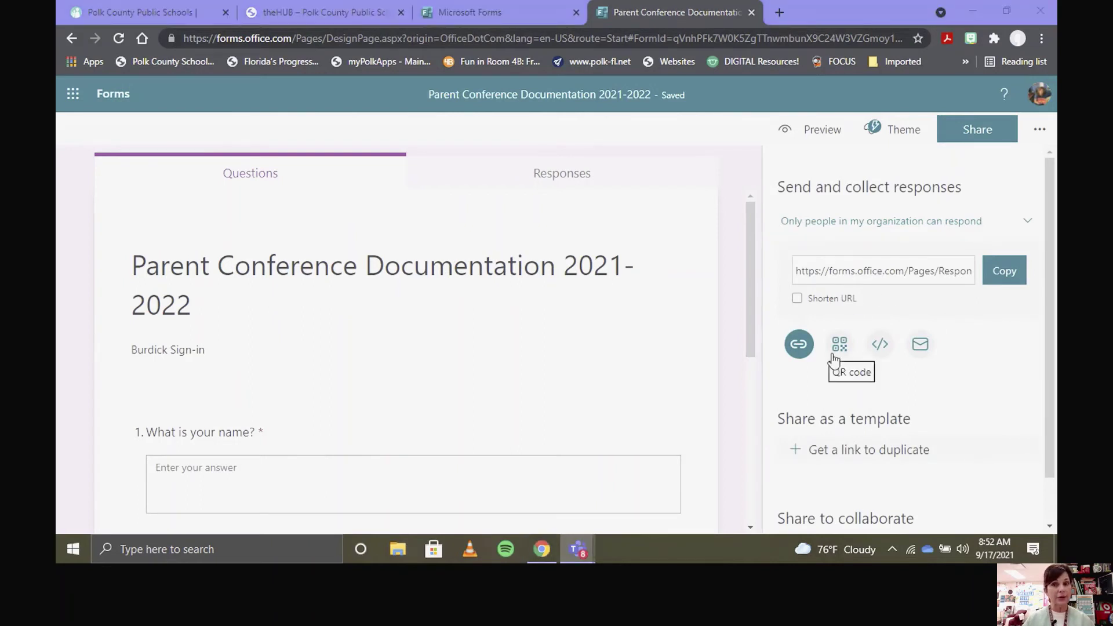
{"action": "left_click", "coordinate": [798, 299]}
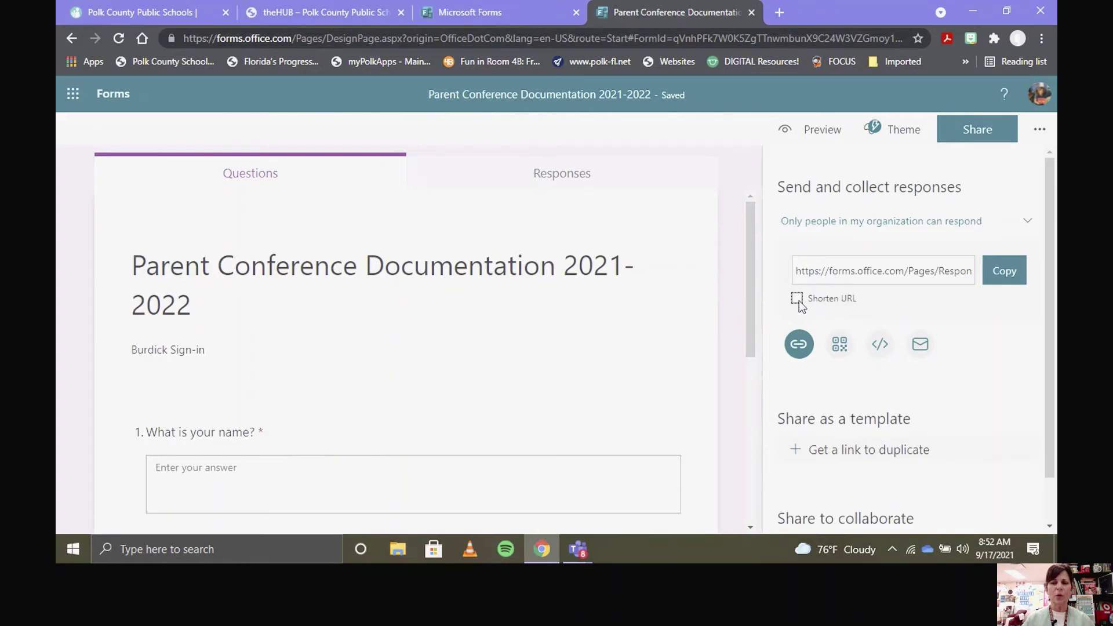
{"action": "left_click", "coordinate": [1005, 271]}
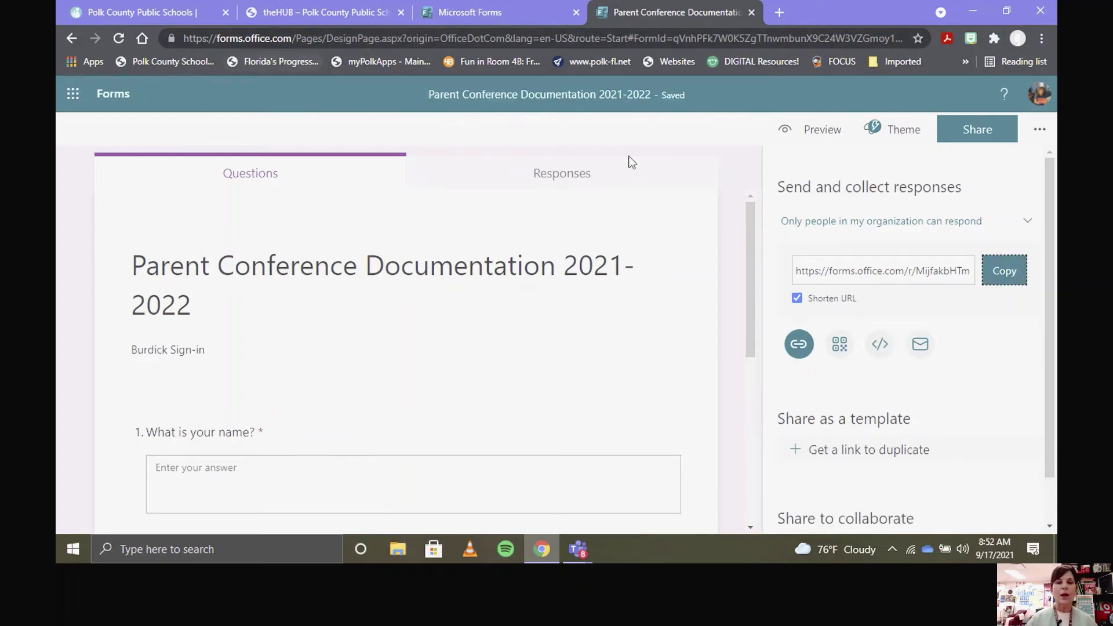
Check the quiz's responses and open the responses of the existing "Staff Development Day- September 13, 2021" form
{"action": "left_click", "coordinate": [563, 174]}
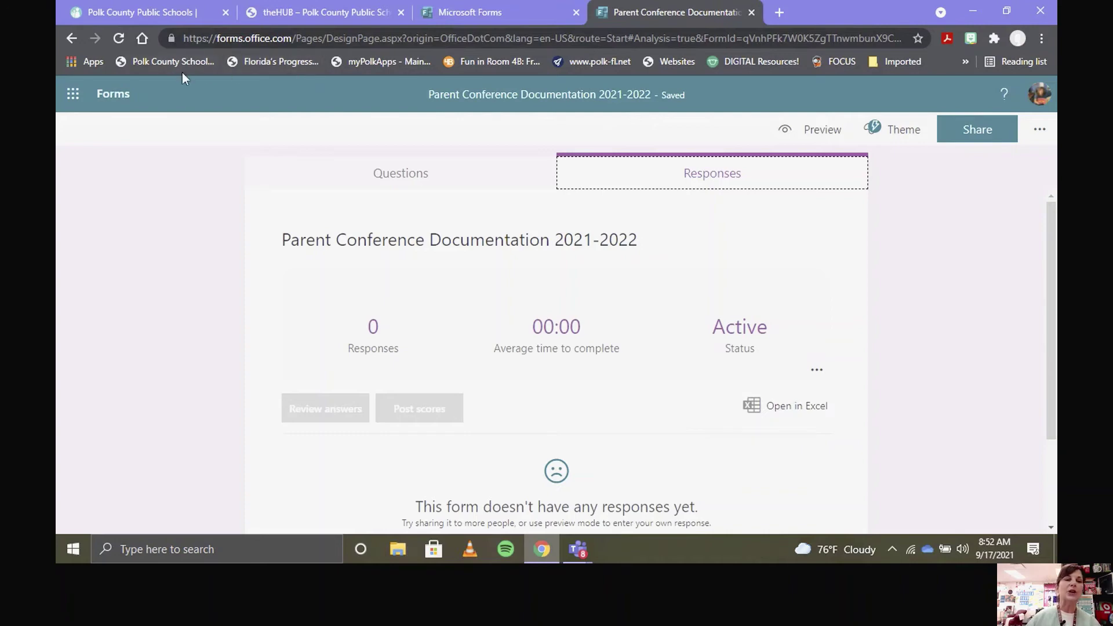
{"action": "left_click", "coordinate": [113, 95]}
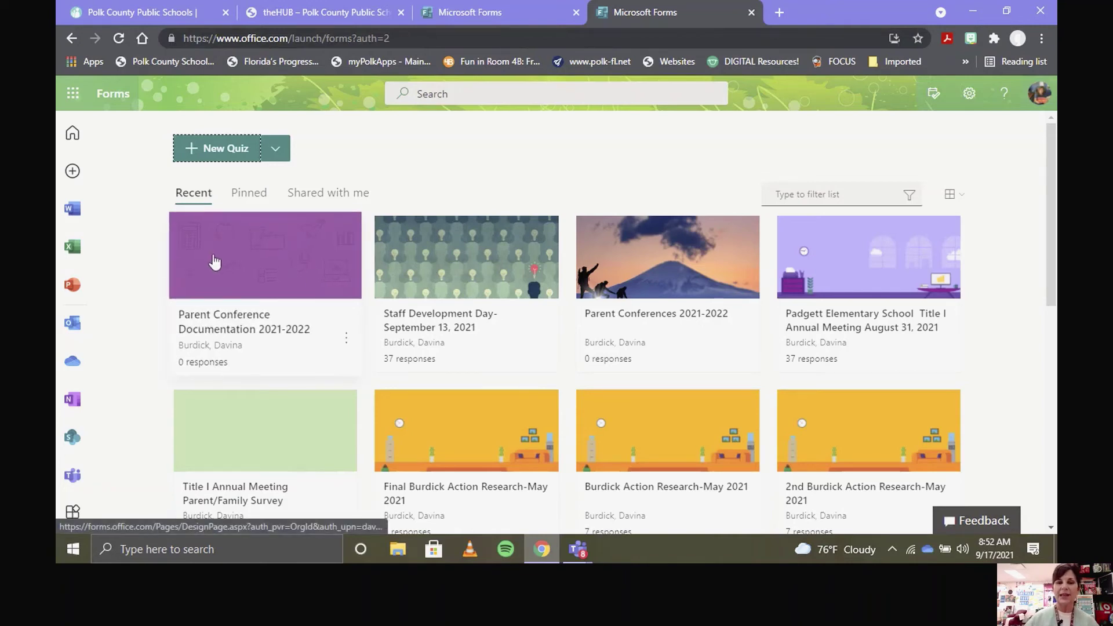
{"action": "left_click", "coordinate": [444, 259]}
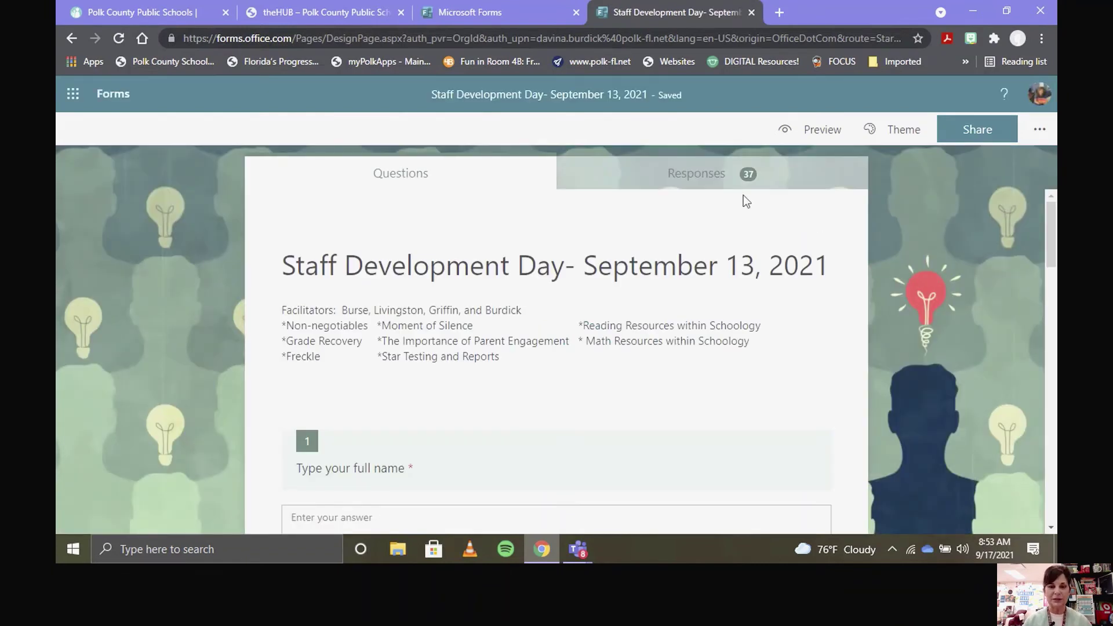
{"action": "left_click", "coordinate": [728, 178]}
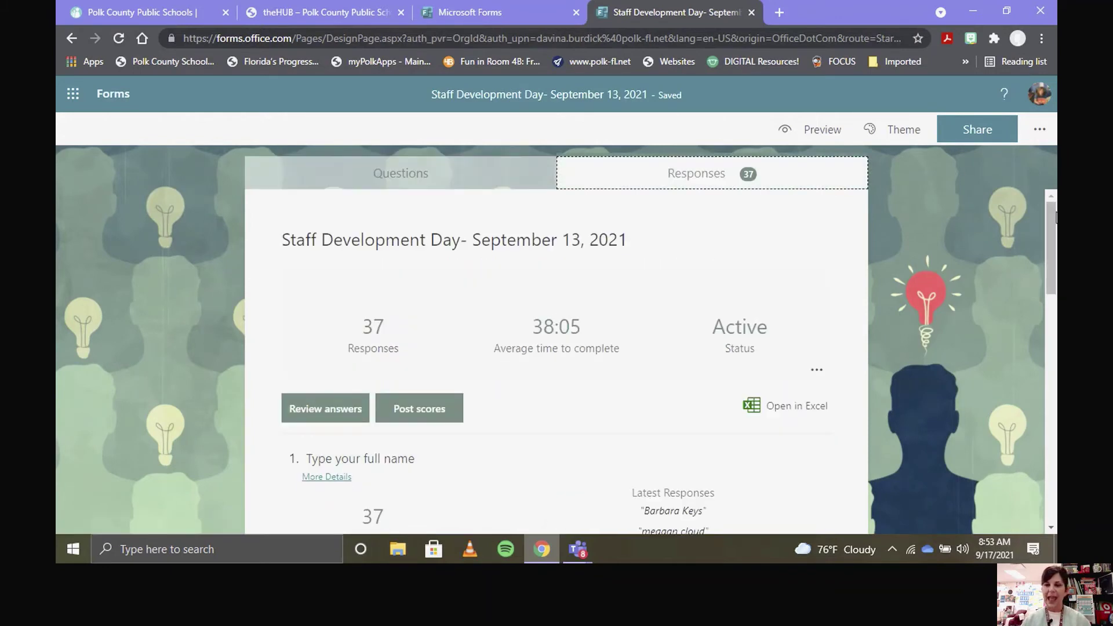
Examine the detailed list of individual answers to the "Type your full name" question and close it
{"action": "scroll", "coordinate": [1052, 226], "scroll_direction": "down", "scroll_amount": 3}
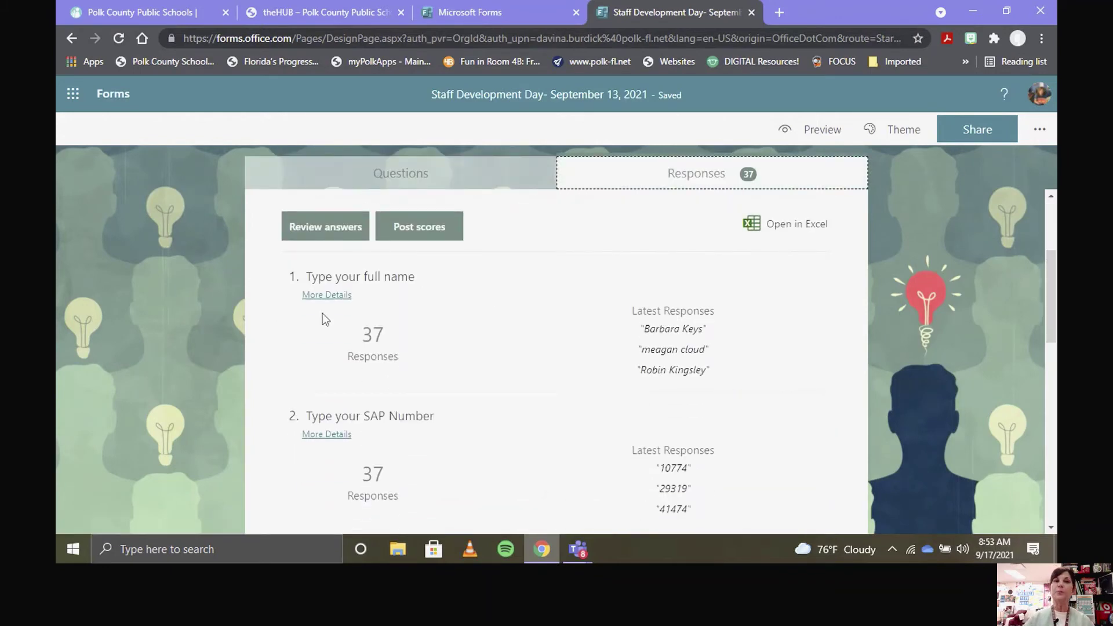
{"action": "left_click", "coordinate": [334, 297]}
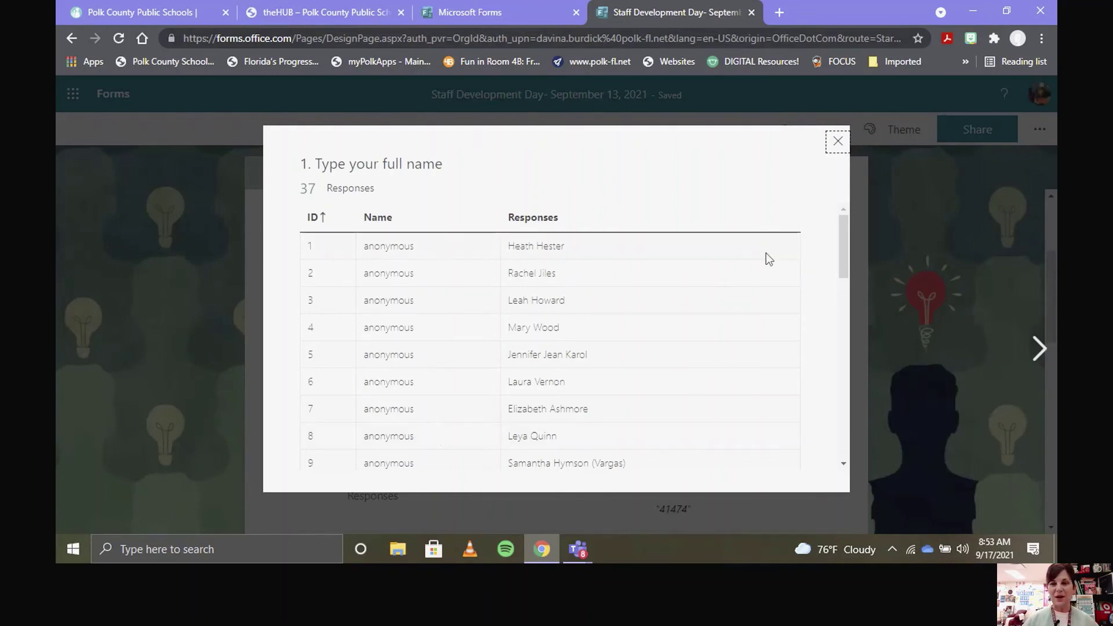
{"action": "left_click", "coordinate": [839, 145]}
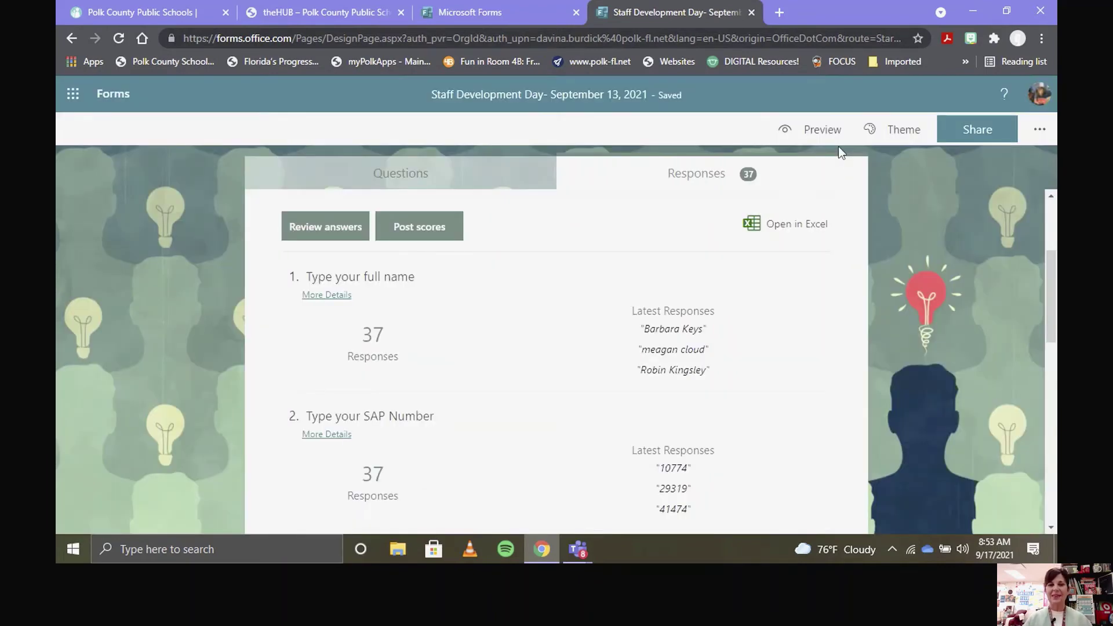
Export the Staff Development Day responses to an Excel workbook, open it and enable editing
{"action": "left_click", "coordinate": [802, 231]}
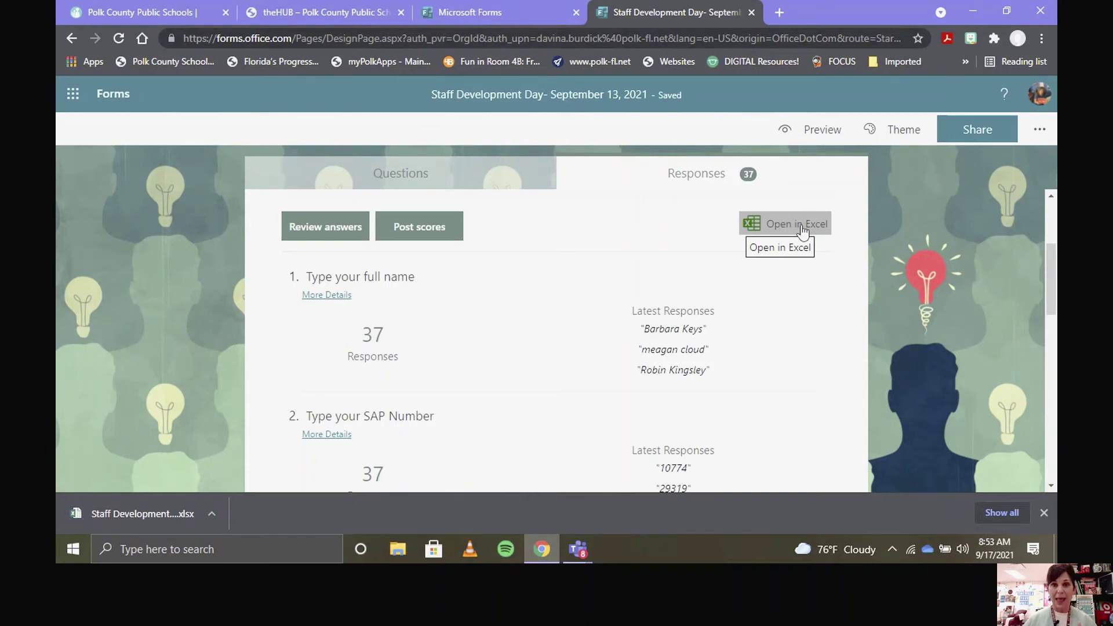
{"action": "left_click", "coordinate": [135, 515]}
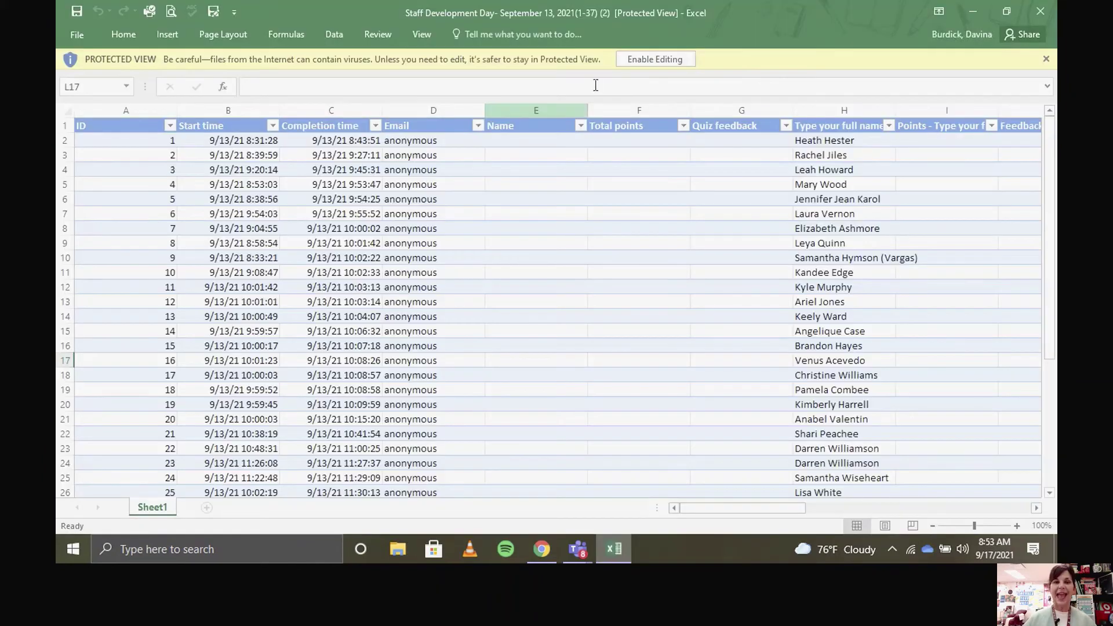
{"action": "left_click", "coordinate": [657, 60]}
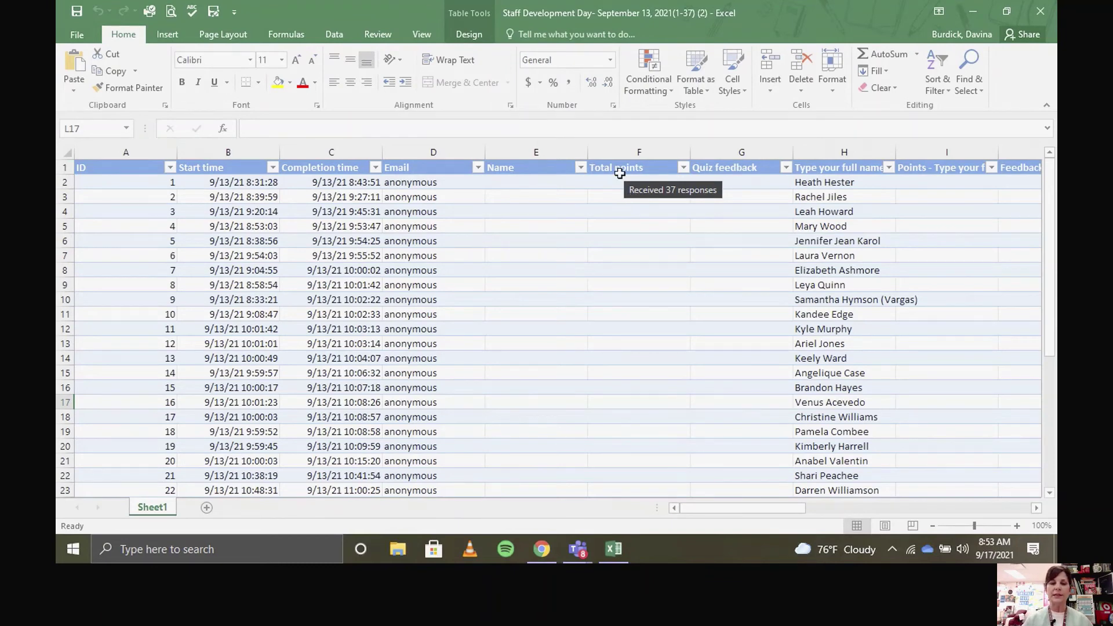
Delete the "Total points" and "Quiz feedback" table columns from the response sheet
{"action": "left_click_drag", "start_coordinate": [620, 173], "coordinate": [719, 177]}
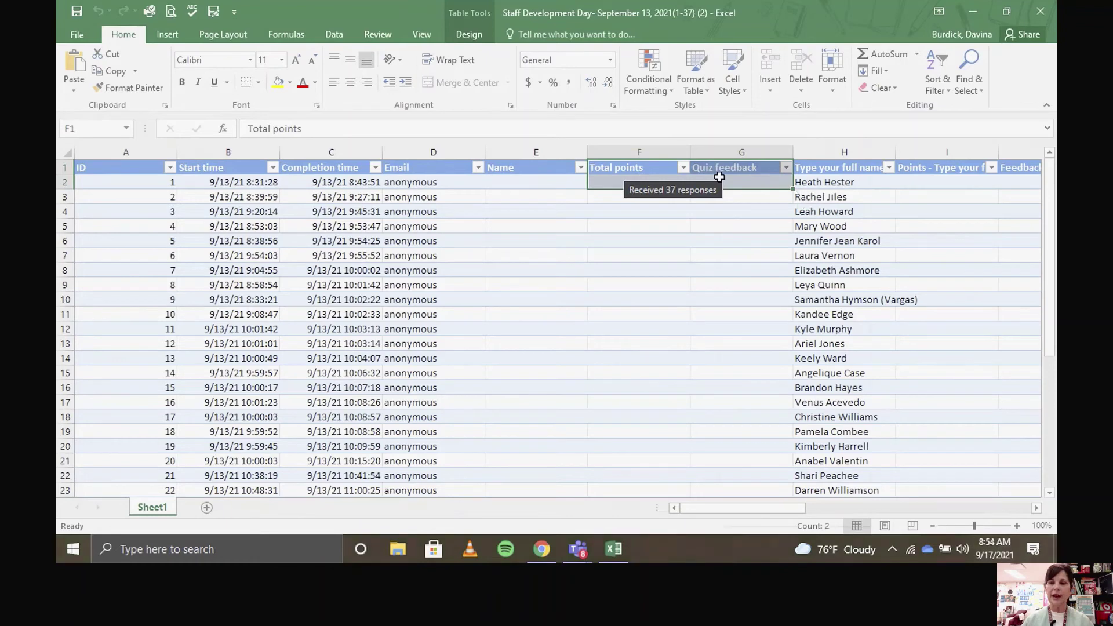
{"action": "right_click", "coordinate": [720, 176]}
{"action": "mouse_move", "coordinate": [775, 333]}
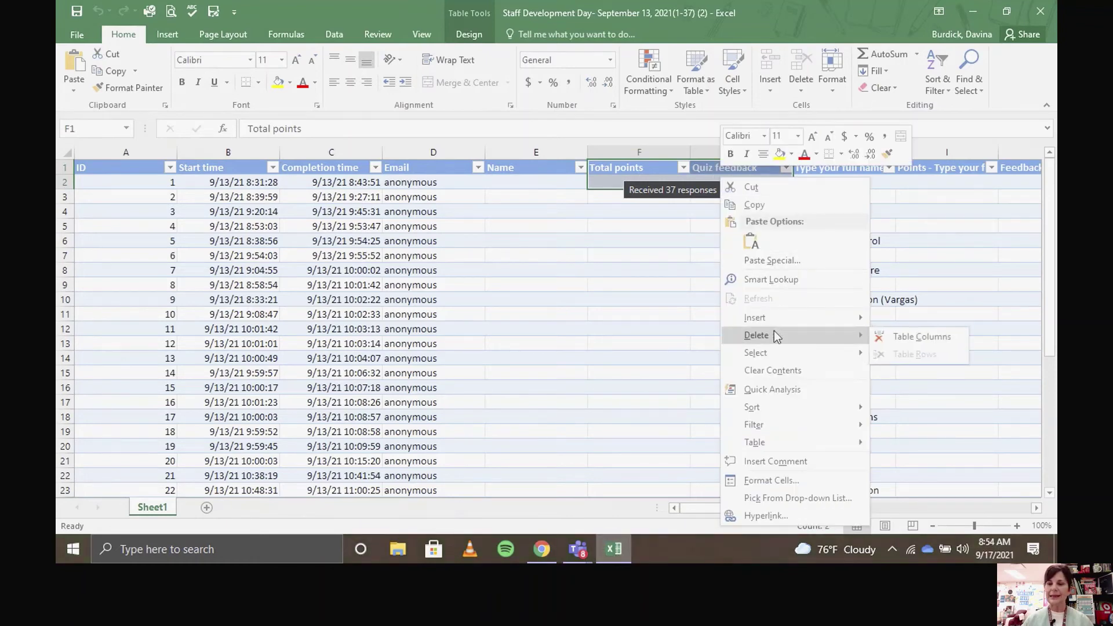
{"action": "left_click", "coordinate": [906, 340]}
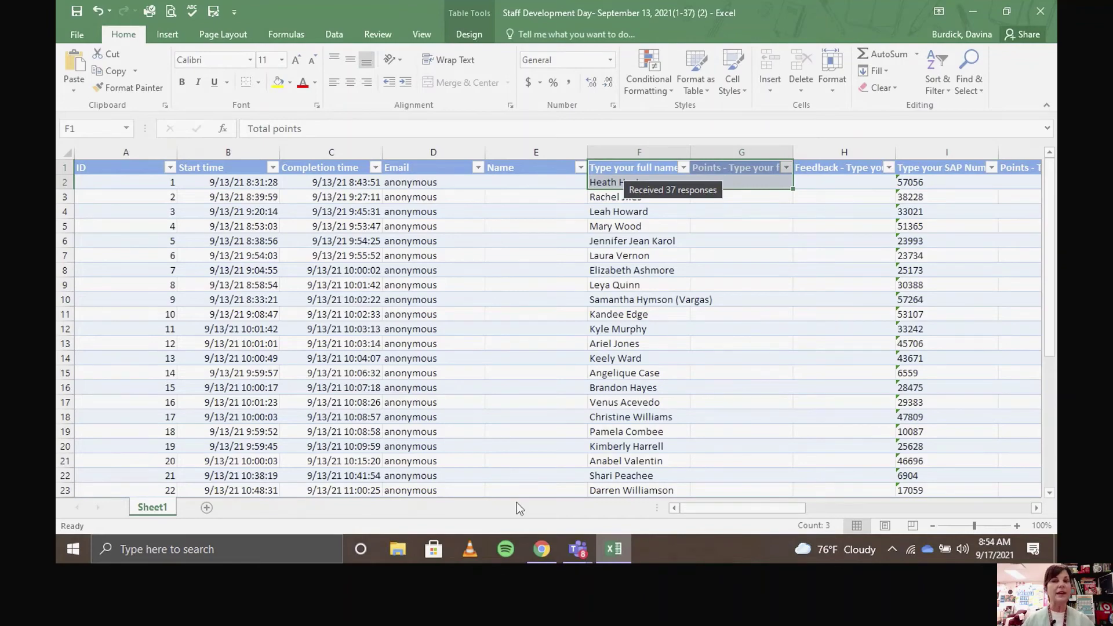
Wrap the text in the "What will you do to increase parent engagement with the families in your class(es)?" header cell and close the workbook
{"action": "left_click_drag", "start_coordinate": [711, 511], "coordinate": [893, 498]}
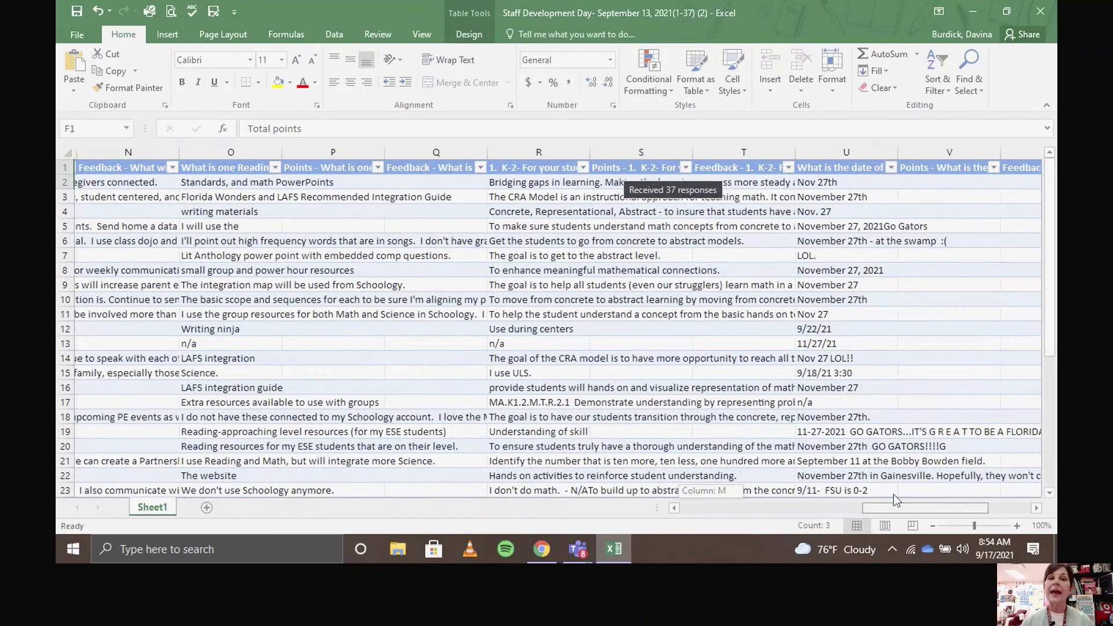
{"action": "left_click_drag", "start_coordinate": [894, 499], "coordinate": [826, 499]}
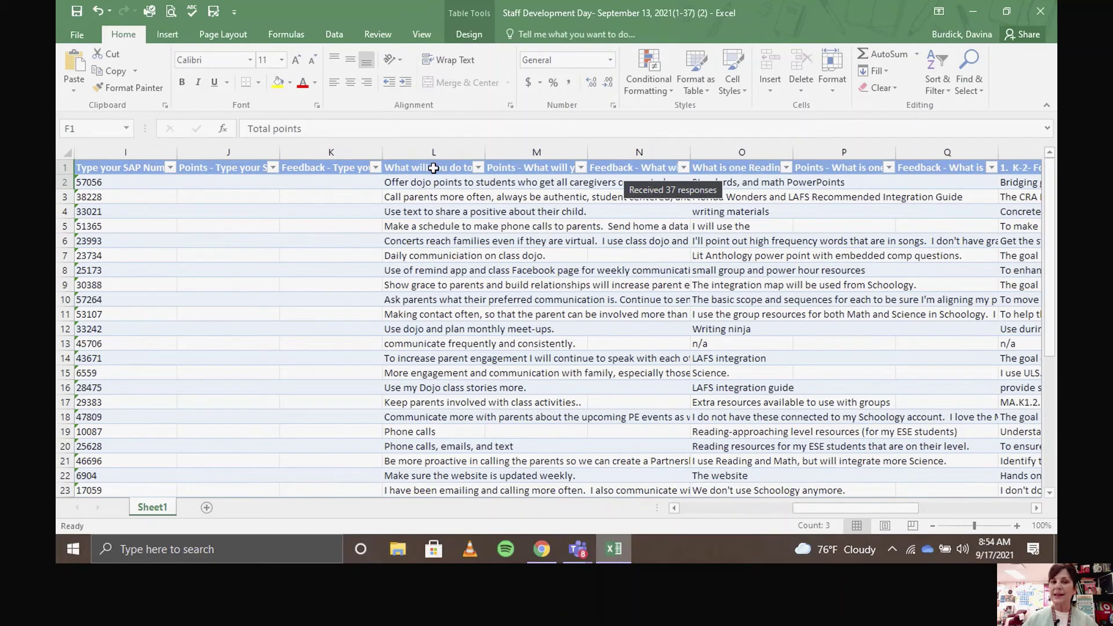
{"action": "left_click", "coordinate": [433, 168]}
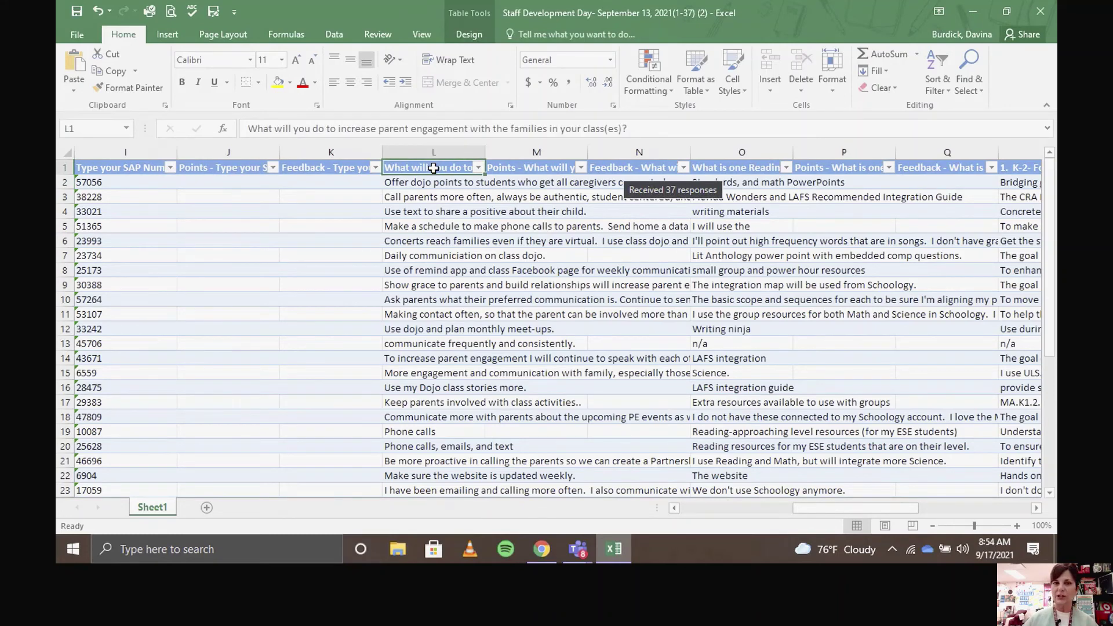
{"action": "left_click", "coordinate": [448, 63]}
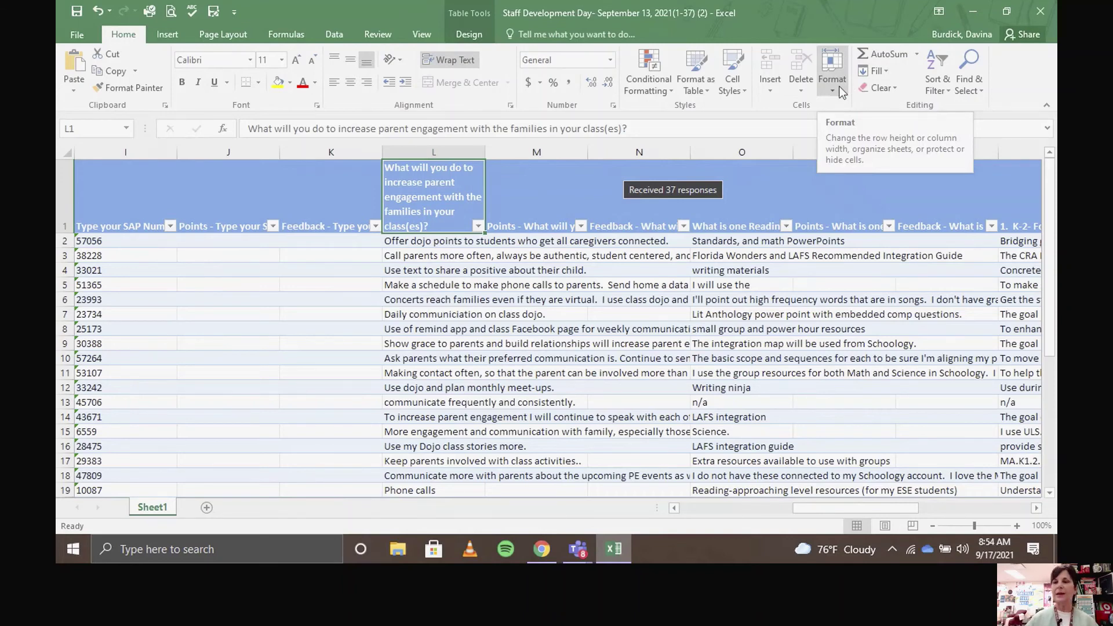
{"action": "left_click", "coordinate": [1041, 12]}
{"action": "left_click", "coordinate": [566, 292]}
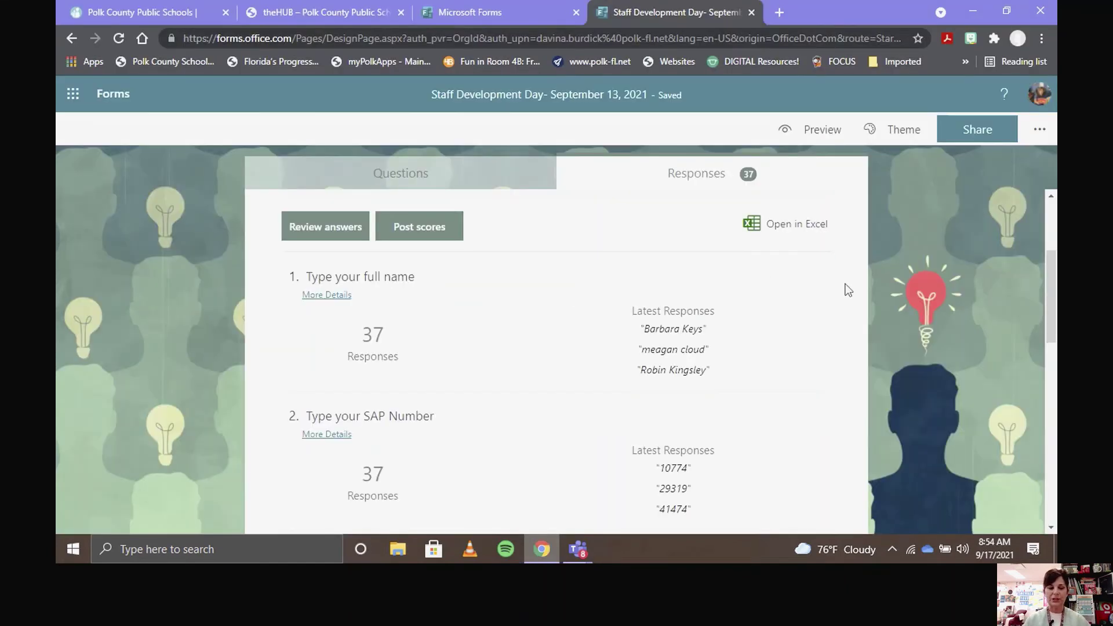
Examine the form's detailed list of individual answers to question 3 about increasing parent engagement and close it
{"action": "left_click_drag", "start_coordinate": [1052, 288], "coordinate": [1057, 372]}
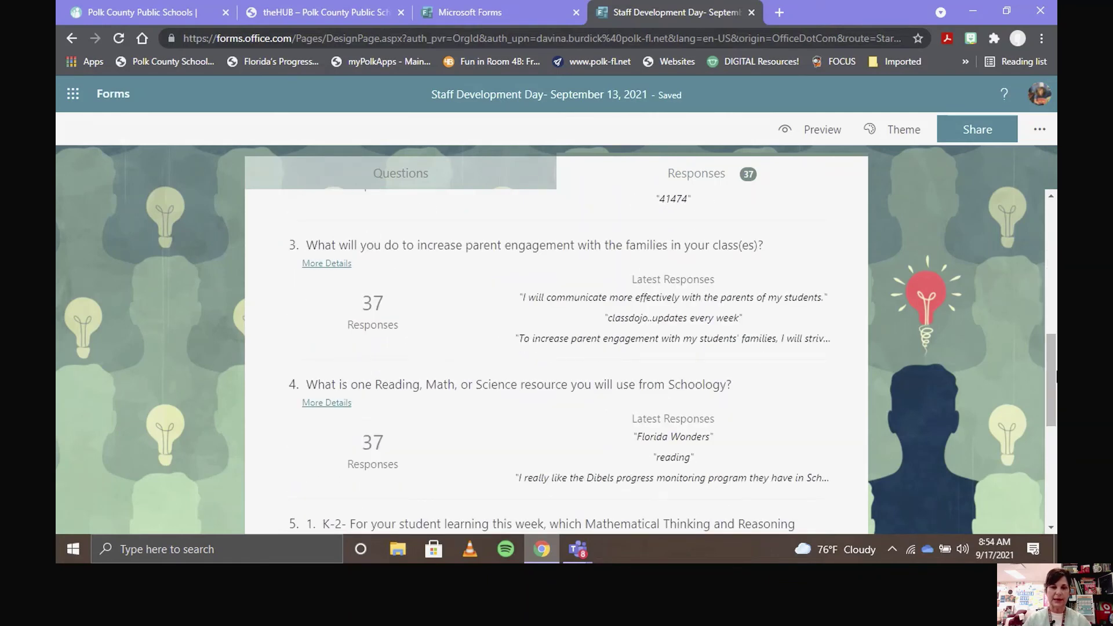
{"action": "left_click", "coordinate": [328, 265]}
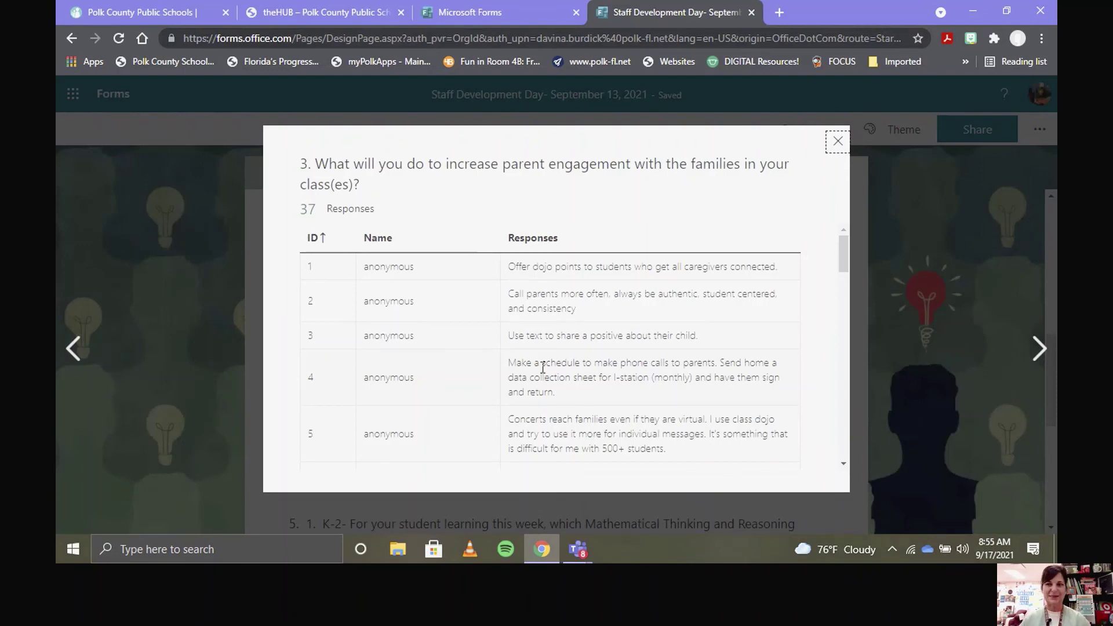
{"action": "left_click", "coordinate": [838, 141]}
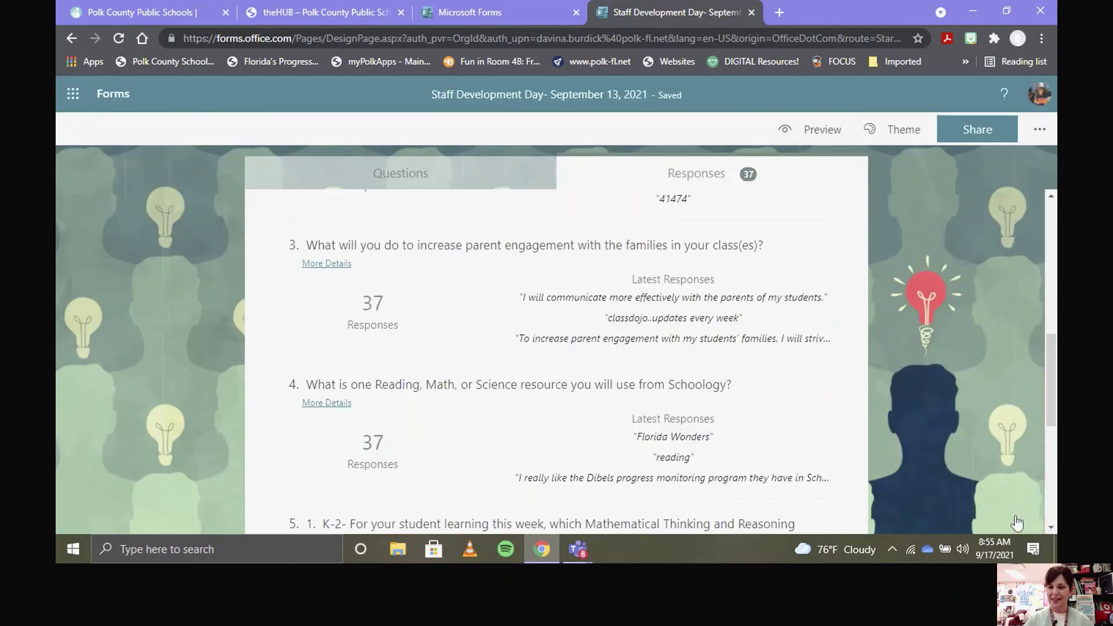
{"action": "left_click", "coordinate": [1016, 518]}
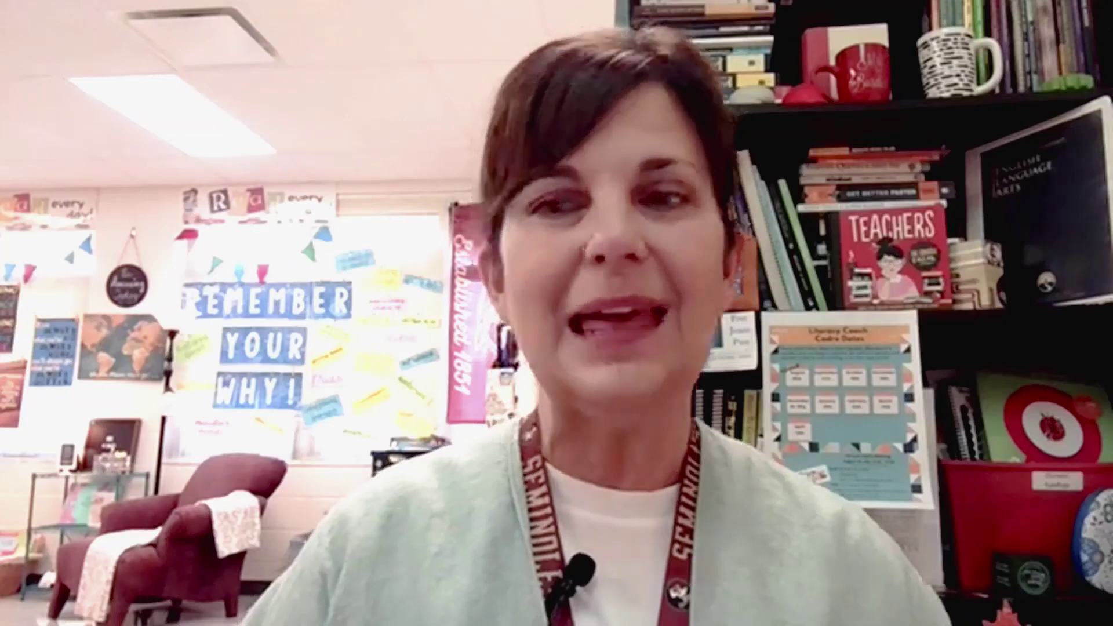